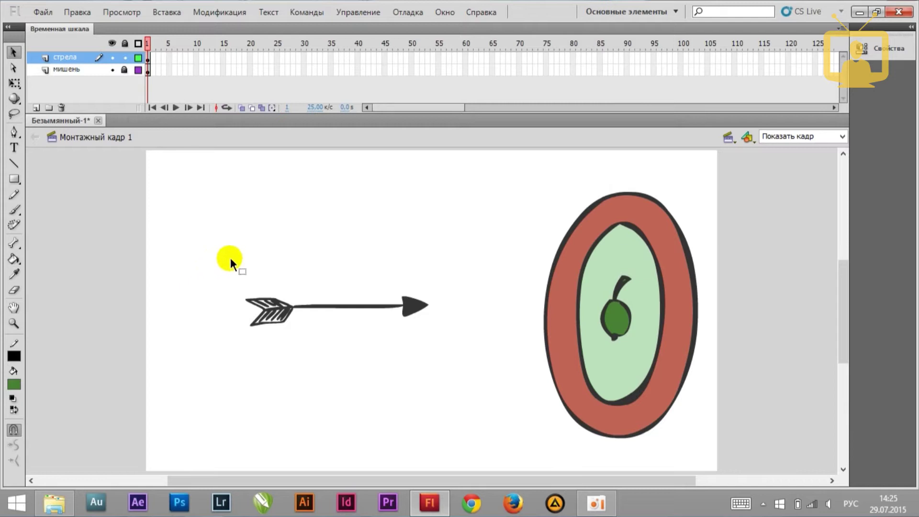
Hide the мишень layer and keep it locked so that only the arrow on the стрела layer shows.
{"action": "left_click", "coordinate": [123, 70]}
{"action": "left_click", "coordinate": [114, 57]}
{"action": "left_click", "coordinate": [116, 58]}
{"action": "left_click", "coordinate": [116, 58]}
{"action": "left_click", "coordinate": [113, 57]}
{"action": "left_click", "coordinate": [113, 71]}
{"action": "left_click", "coordinate": [113, 70]}
{"action": "left_click", "coordinate": [113, 70]}
{"action": "left_click", "coordinate": [124, 70]}
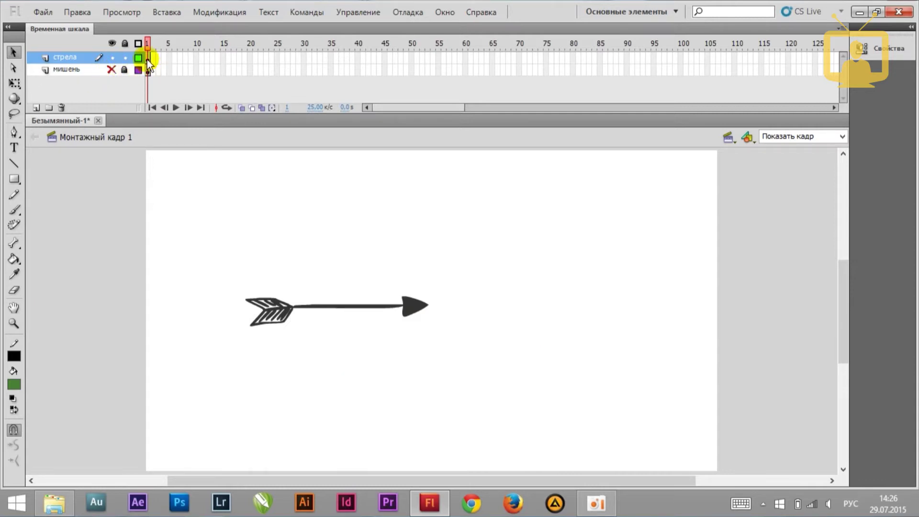
Select the arrow artwork on the стрела layer and convert it to a Графика symbol named "стрела".
{"action": "left_click", "coordinate": [148, 57]}
{"action": "left_click", "coordinate": [14, 83]}
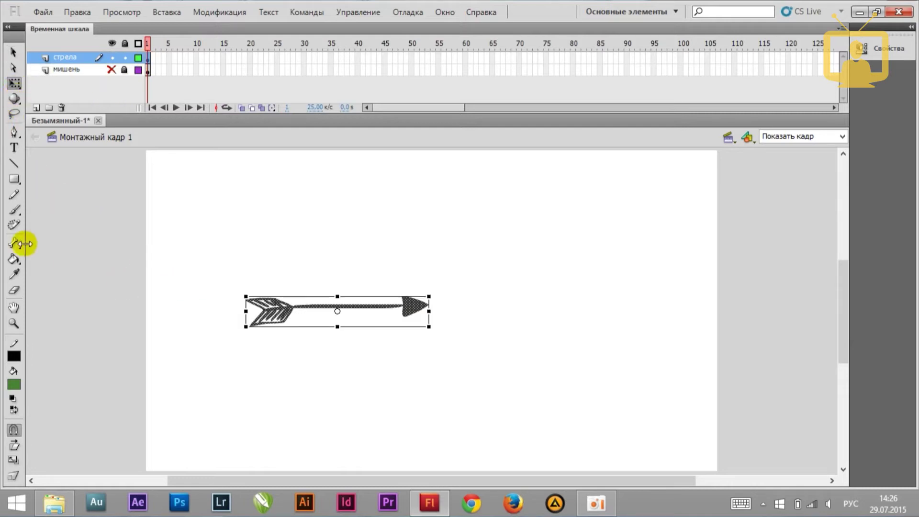
{"action": "right_click", "coordinate": [408, 308]}
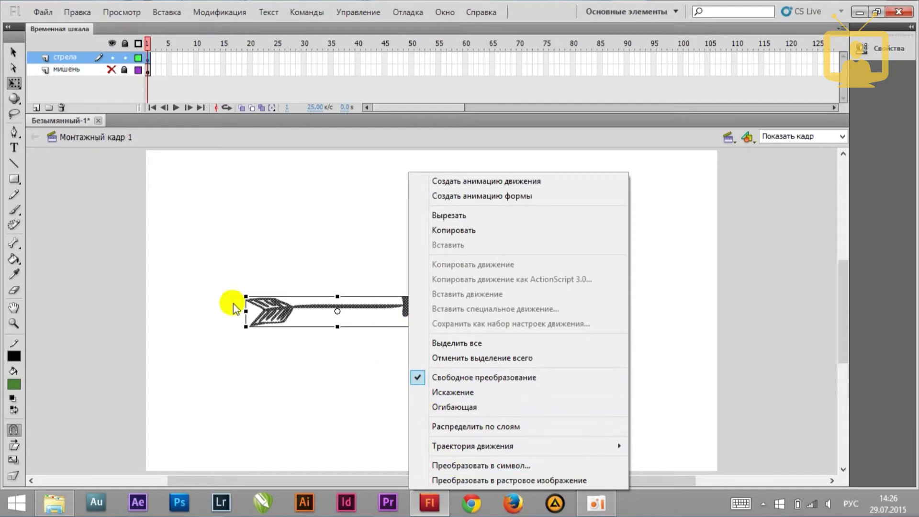
{"action": "left_click", "coordinate": [289, 311]}
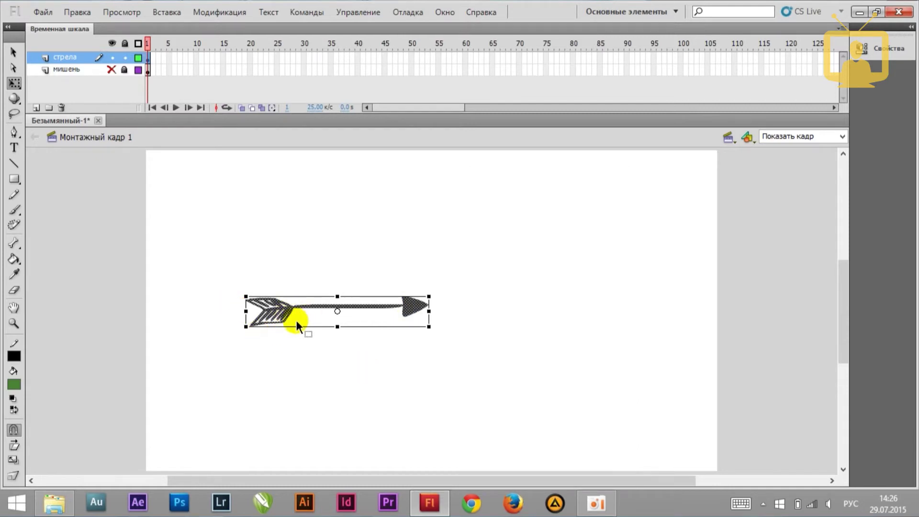
{"action": "right_click", "coordinate": [291, 311]}
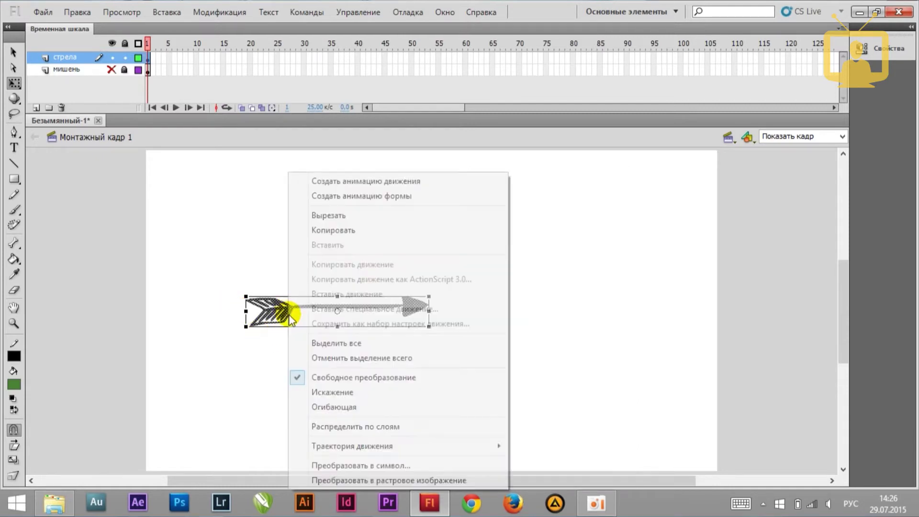
{"action": "left_click", "coordinate": [362, 466]}
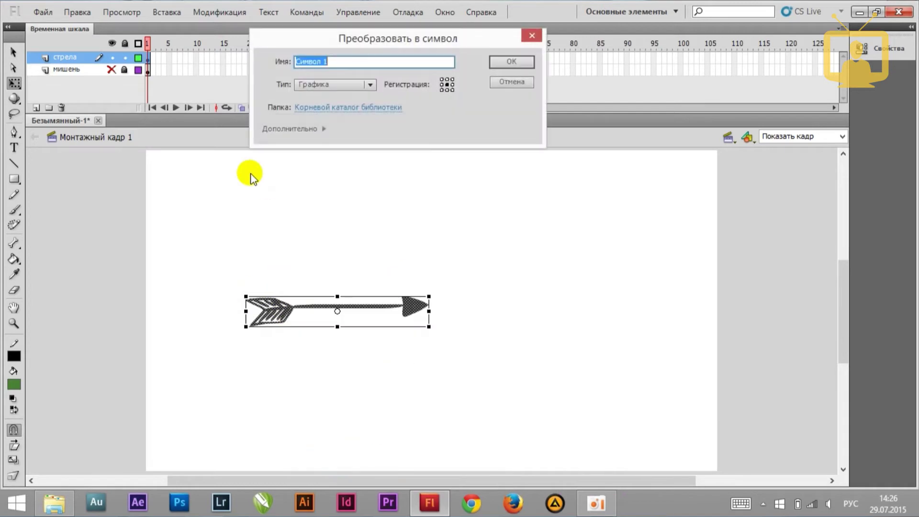
{"action": "type", "text": "стрела"}
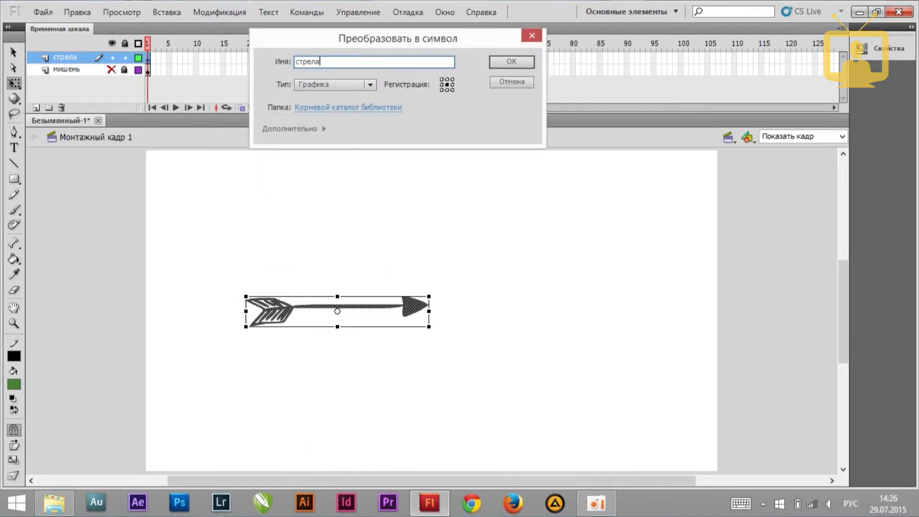
{"action": "left_click", "coordinate": [512, 62]}
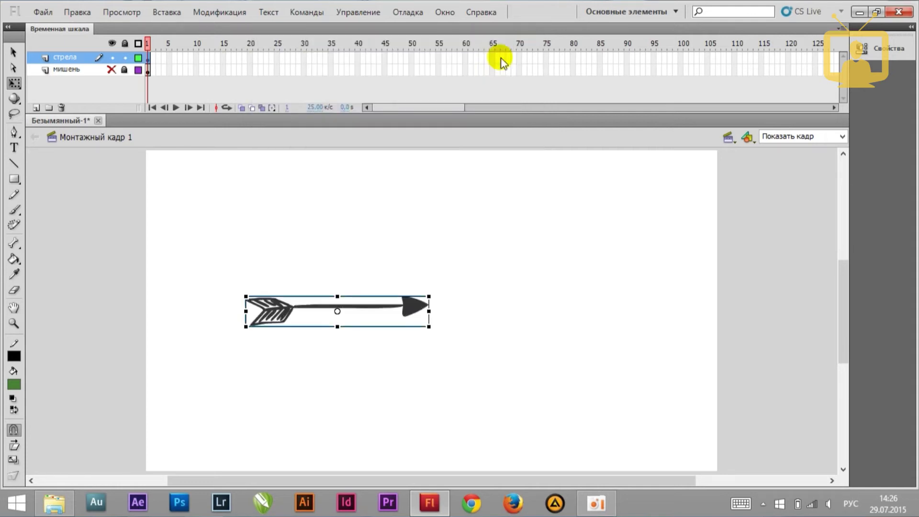
Show and unlock the мишень layer, lock the стрела layer, and group the target artwork.
{"action": "left_click", "coordinate": [111, 70]}
{"action": "left_click", "coordinate": [125, 58]}
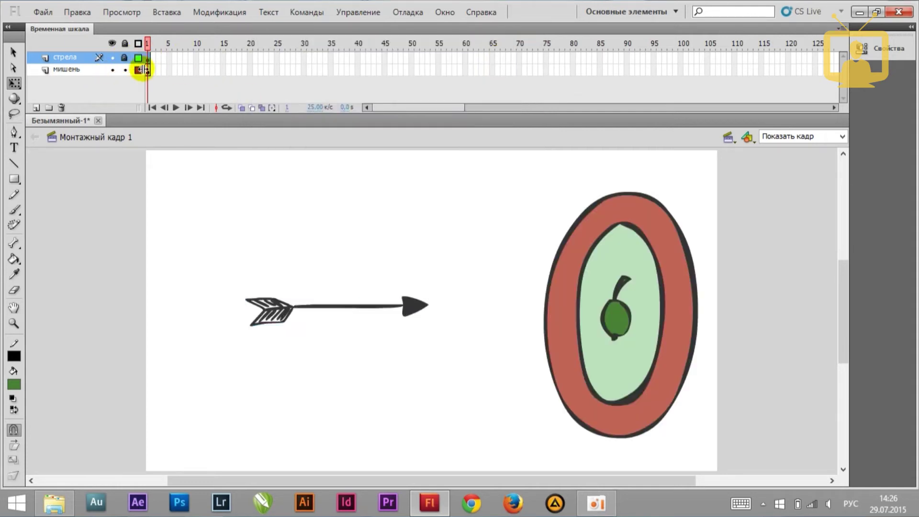
{"action": "left_click", "coordinate": [122, 71]}
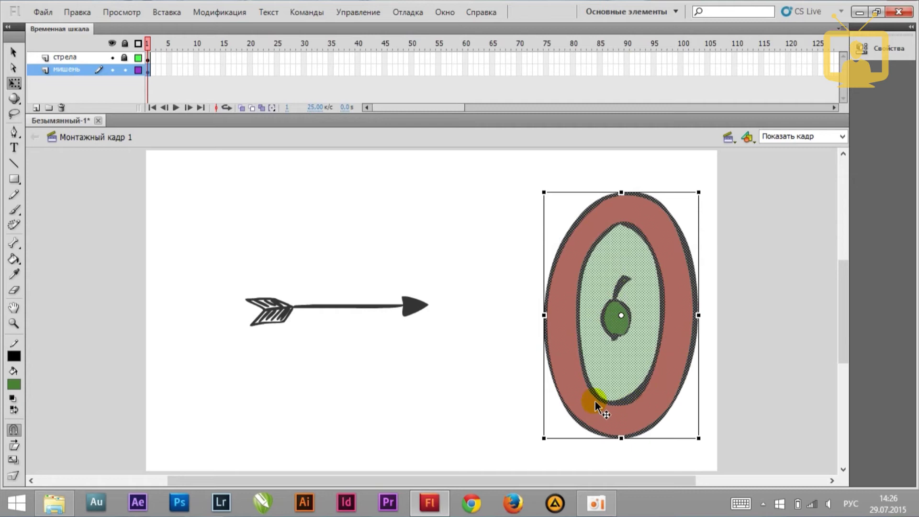
{"action": "key", "text": "ctrl+g"}
{"action": "key", "text": "ctrl+g"}
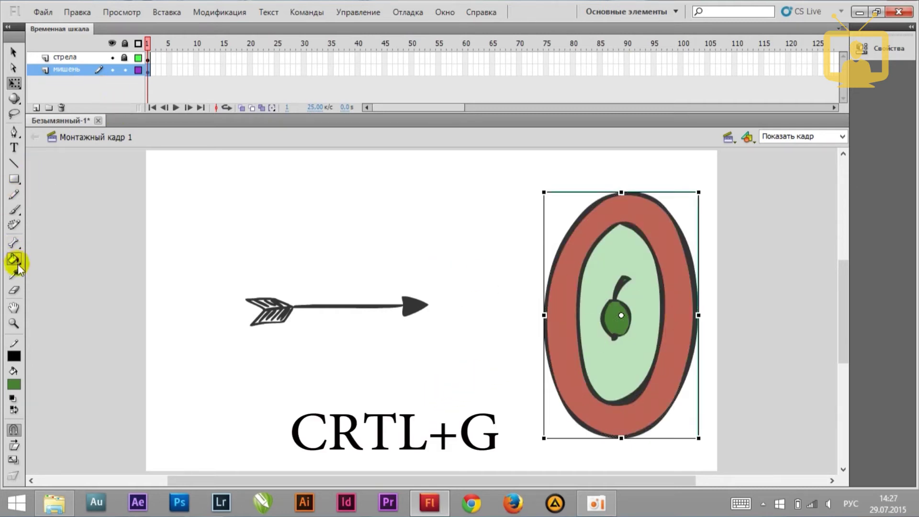
Unlock the стрела layer, lock мишень, and add frames to extend both layers to frame 50.
{"action": "left_click", "coordinate": [14, 289]}
{"action": "left_click", "coordinate": [148, 58]}
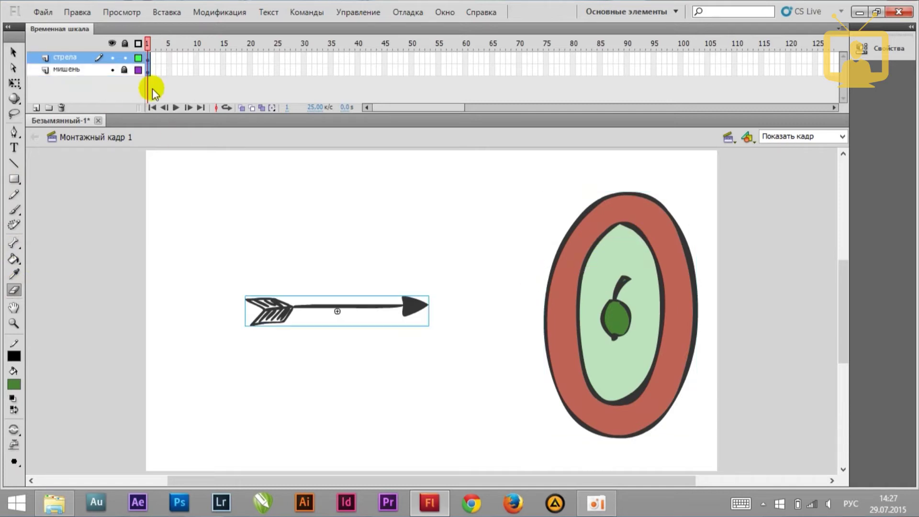
{"action": "key", "text": "F5"}
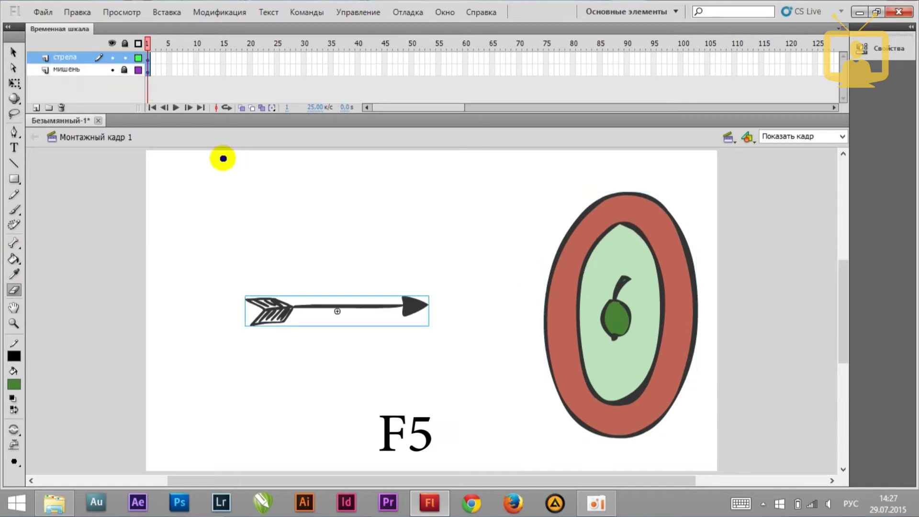
{"action": "key", "text": "F5"}
{"action": "key", "text": "F5"}
{"action": "key", "text": "F5"}
{"action": "key", "text": "F5"}
{"action": "key", "text": "F5"}
{"action": "key", "text": "F5"}
{"action": "key", "text": "F5"}
{"action": "key", "text": "F5"}
{"action": "key", "text": "F5"}
{"action": "key", "text": "F5"}
{"action": "key", "text": "F5"}
{"action": "key", "text": "F5"}
{"action": "key", "text": "F5"}
{"action": "key", "text": "F5"}
{"action": "key", "text": "F5"}
{"action": "key", "text": "F5"}
{"action": "key", "text": "F5"}
{"action": "key", "text": "F5"}
{"action": "key", "text": "F5"}
{"action": "key", "text": "F5"}
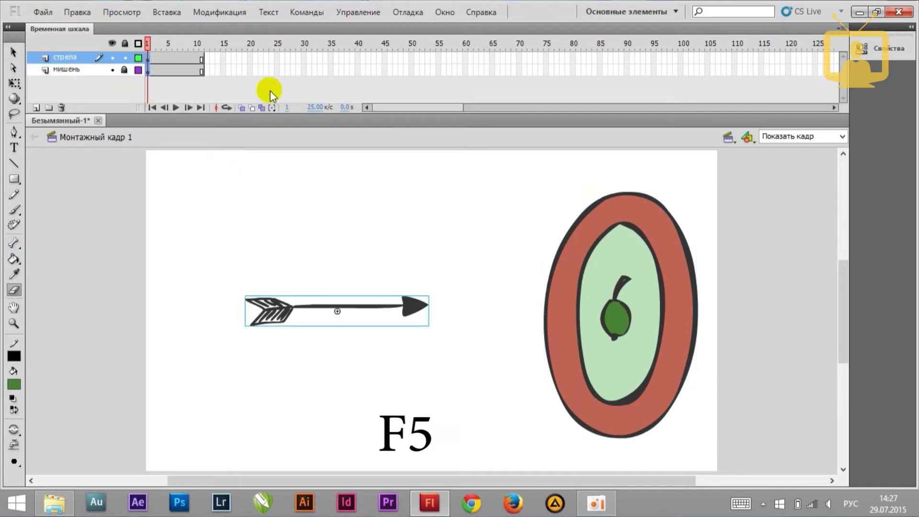
{"action": "key", "text": "F5"}
{"action": "key", "text": "F5"}
{"action": "key", "text": "F5"}
{"action": "key", "text": "F5"}
{"action": "key", "text": "F5"}
{"action": "key", "text": "F5"}
{"action": "key", "text": "F5"}
{"action": "key", "text": "F5"}
{"action": "key", "text": "F5"}
{"action": "key", "text": "F5"}
{"action": "key", "text": "F5"}
{"action": "key", "text": "F5"}
{"action": "key", "text": "F5"}
{"action": "key", "text": "F5"}
{"action": "key", "text": "F5"}
{"action": "key", "text": "F5"}
{"action": "key", "text": "F5"}
{"action": "key", "text": "F5"}
{"action": "key", "text": "F5"}
{"action": "key", "text": "F5"}
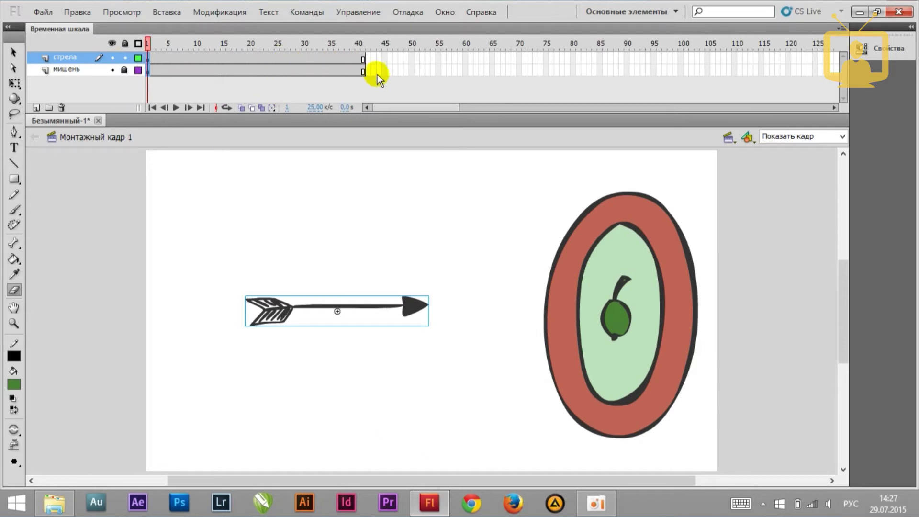
Toggle the visibility of the стрела and мишень layers to check what each one contains.
{"action": "key", "text": "v"}
{"action": "left_click", "coordinate": [112, 57]}
{"action": "left_click", "coordinate": [112, 58]}
{"action": "left_click", "coordinate": [113, 69]}
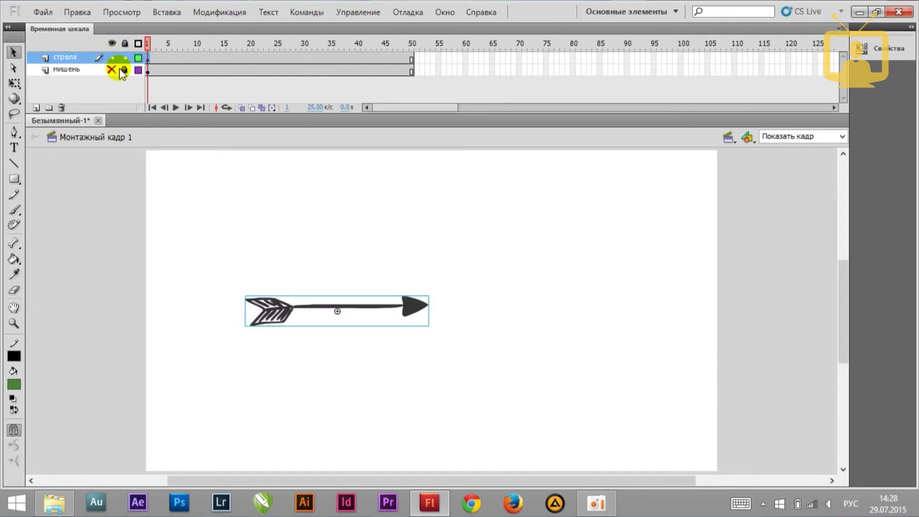
{"action": "left_click", "coordinate": [113, 69]}
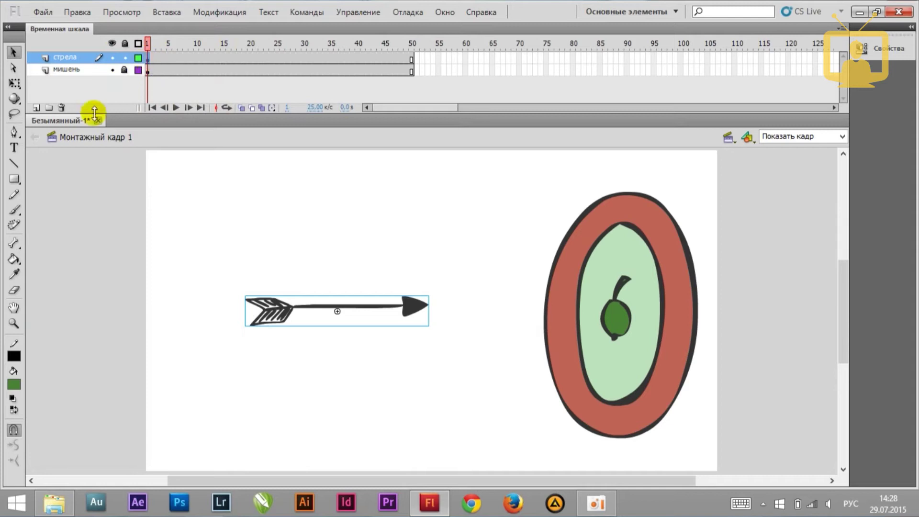
In frame 1, tilt the arrow slightly downward and move it off the stage beyond the upper-left corner.
{"action": "left_click", "coordinate": [15, 83]}
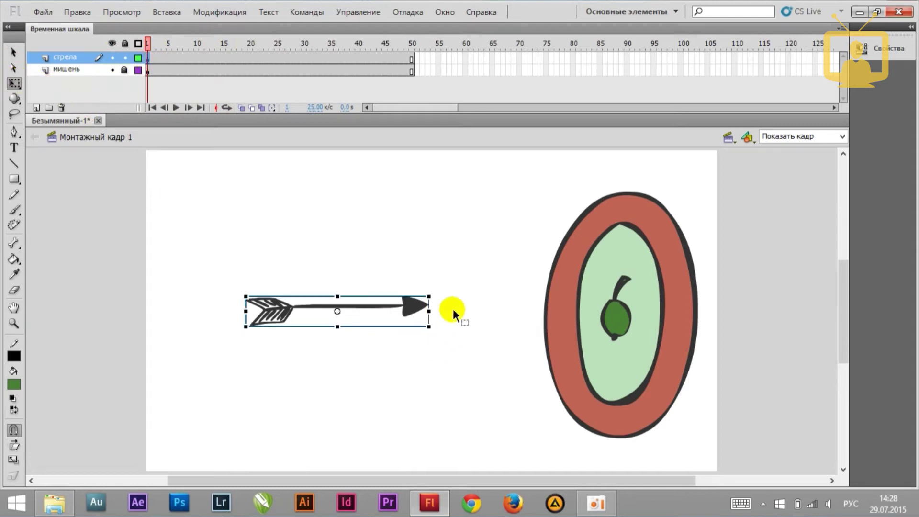
{"action": "left_click_drag", "start_coordinate": [435, 291], "coordinate": [451, 304]}
{"action": "left_click_drag", "start_coordinate": [410, 329], "coordinate": [114, 168]}
{"action": "left_click_drag", "start_coordinate": [148, 197], "coordinate": [117, 170]}
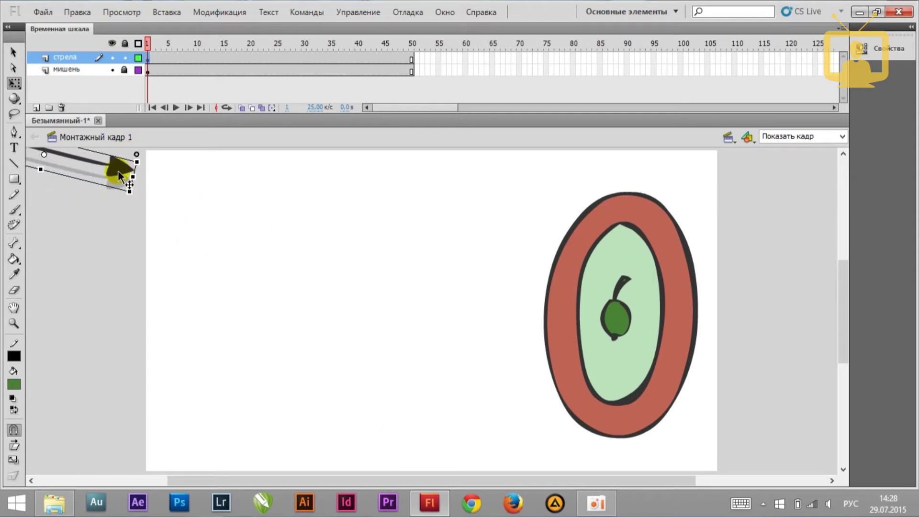
Insert keyframes on the стрела layer at frames 21 and 29, and in frame 29 place the arrow with its tip in the target's apple.
{"action": "left_click", "coordinate": [257, 58]}
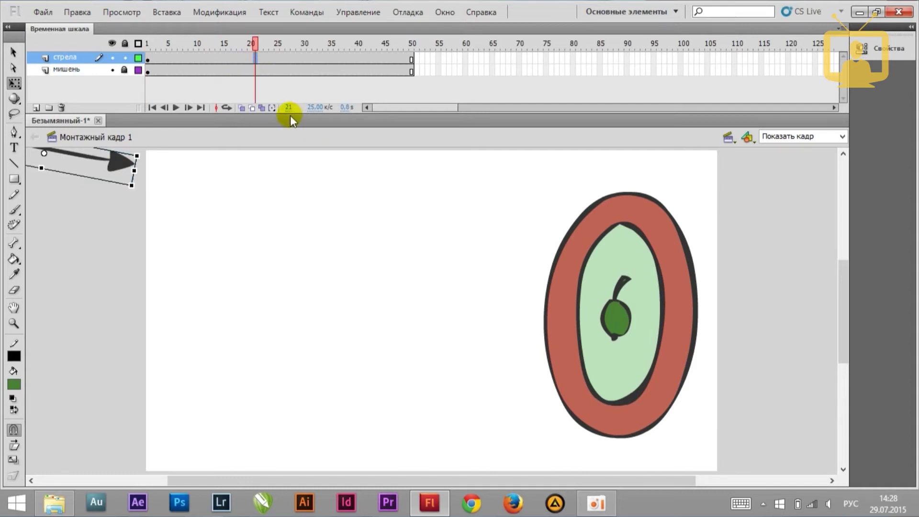
{"action": "key", "text": "F6"}
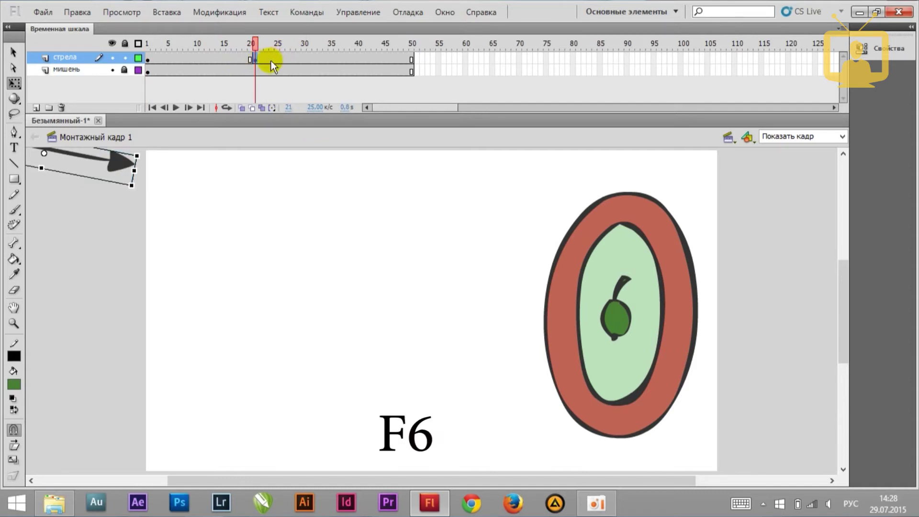
{"action": "left_click", "coordinate": [297, 57]}
{"action": "left_click", "coordinate": [282, 43]}
{"action": "left_click", "coordinate": [289, 44]}
{"action": "left_click", "coordinate": [297, 59]}
{"action": "key", "text": "F6"}
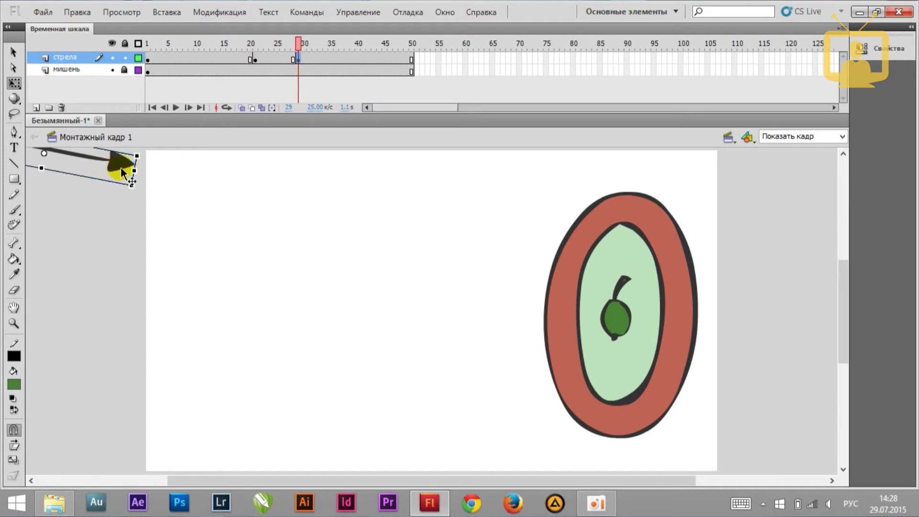
{"action": "left_click_drag", "start_coordinate": [120, 168], "coordinate": [648, 308]}
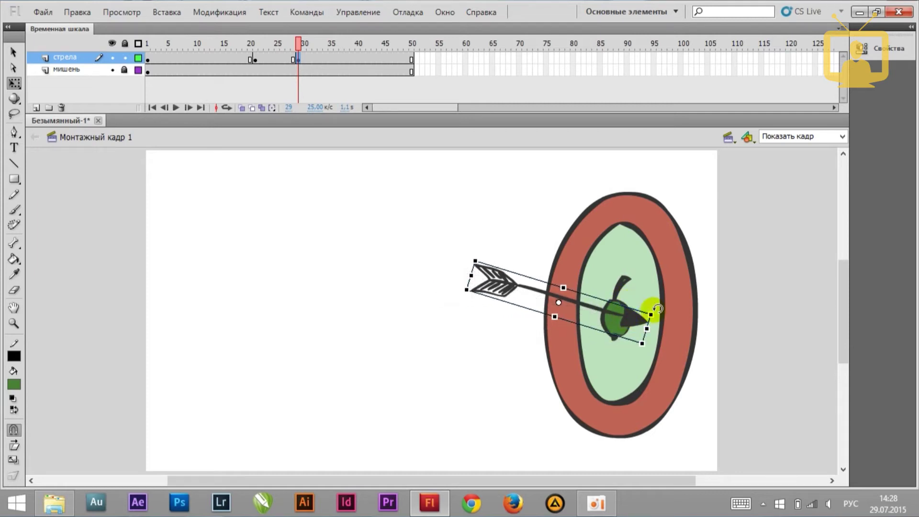
{"action": "left_click", "coordinate": [669, 299]}
Create a classic motion tween on the стрела layer between frames 21 and 29 and scrub through it.
{"action": "right_click", "coordinate": [254, 57]}
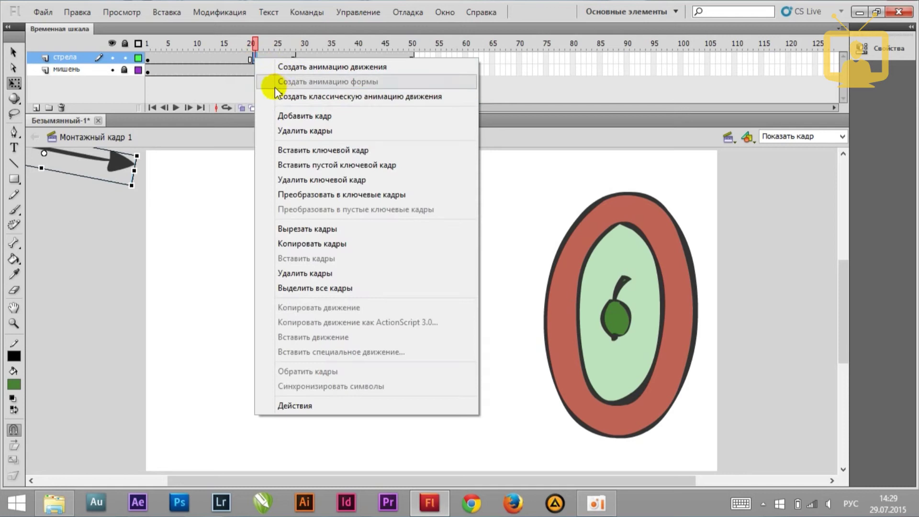
{"action": "left_click", "coordinate": [254, 59]}
{"action": "right_click", "coordinate": [255, 59]}
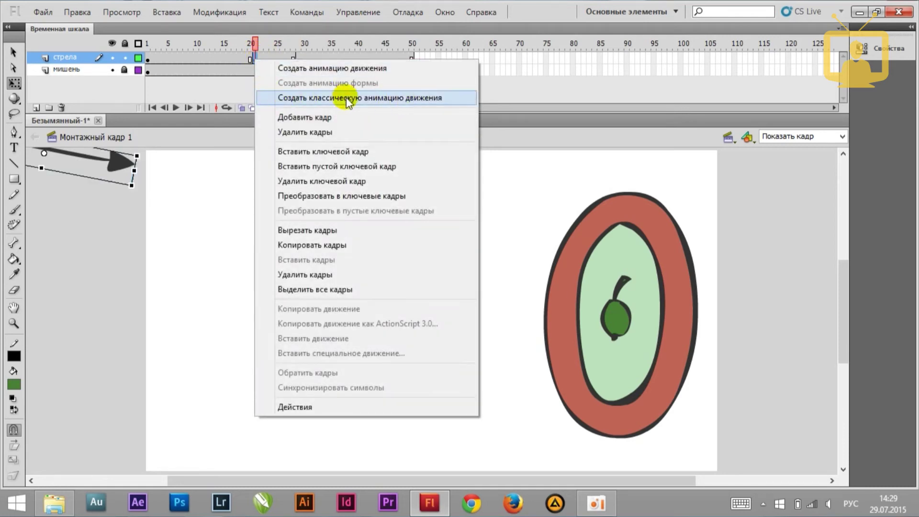
{"action": "left_click", "coordinate": [400, 99]}
{"action": "left_click", "coordinate": [297, 44]}
{"action": "left_click_drag", "start_coordinate": [297, 44], "coordinate": [285, 45]}
{"action": "left_click", "coordinate": [253, 59]}
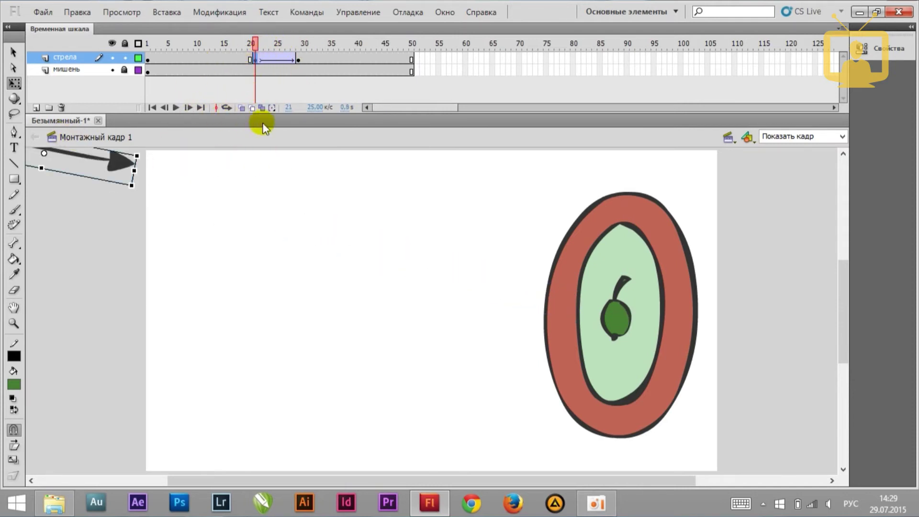
Using onion skinning across frames 21 to 29, rotate the arrow in frame 21 to align with its flight path.
{"action": "left_click", "coordinate": [242, 107]}
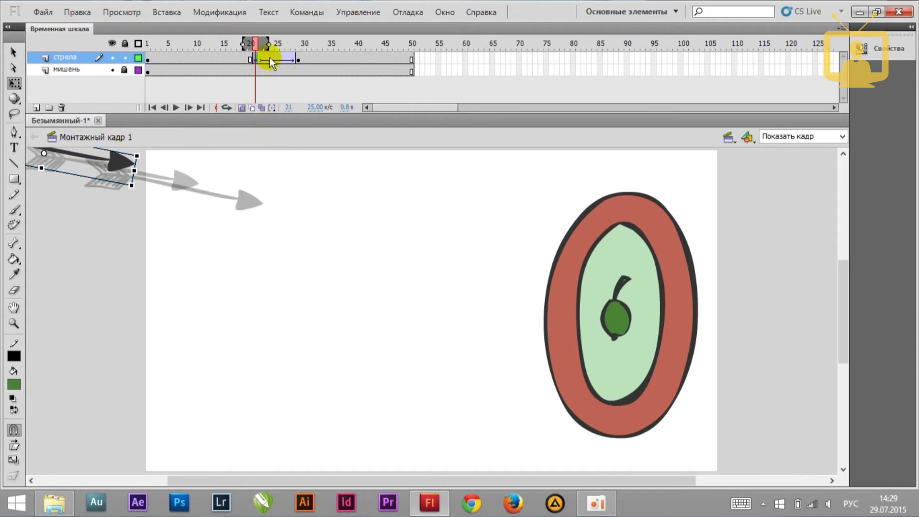
{"action": "left_click_drag", "start_coordinate": [268, 44], "coordinate": [295, 48]}
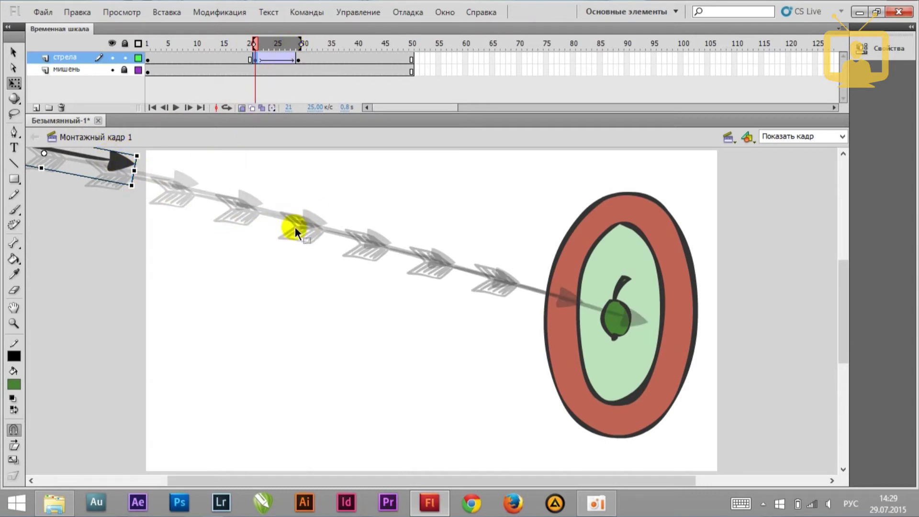
{"action": "left_click_drag", "start_coordinate": [136, 188], "coordinate": [143, 205]}
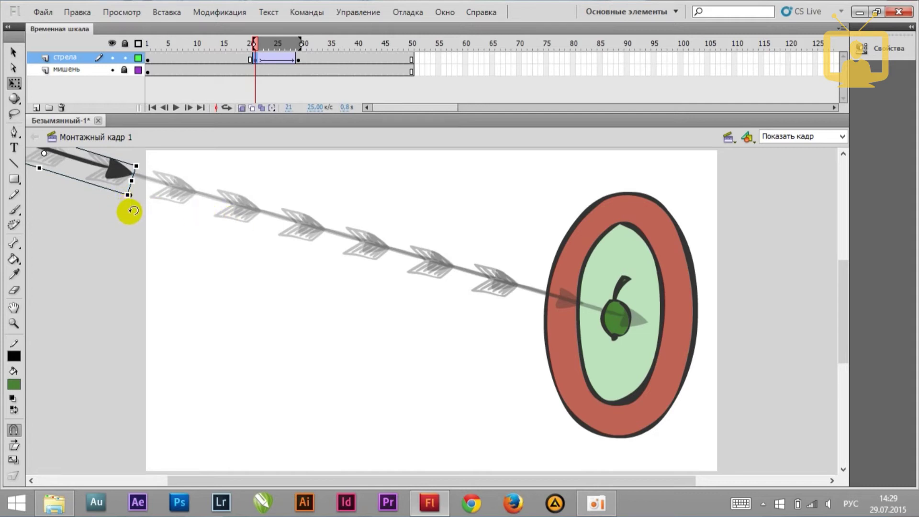
{"action": "left_click", "coordinate": [318, 231]}
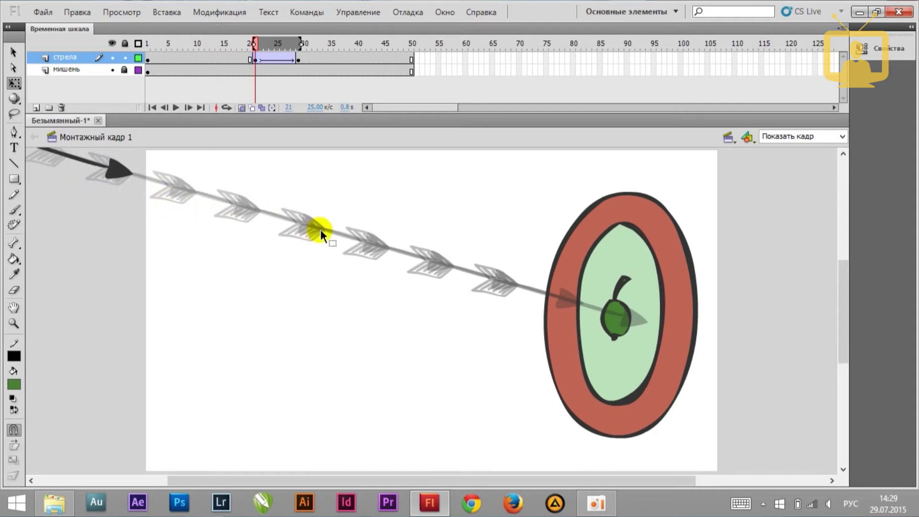
{"action": "left_click", "coordinate": [242, 107]}
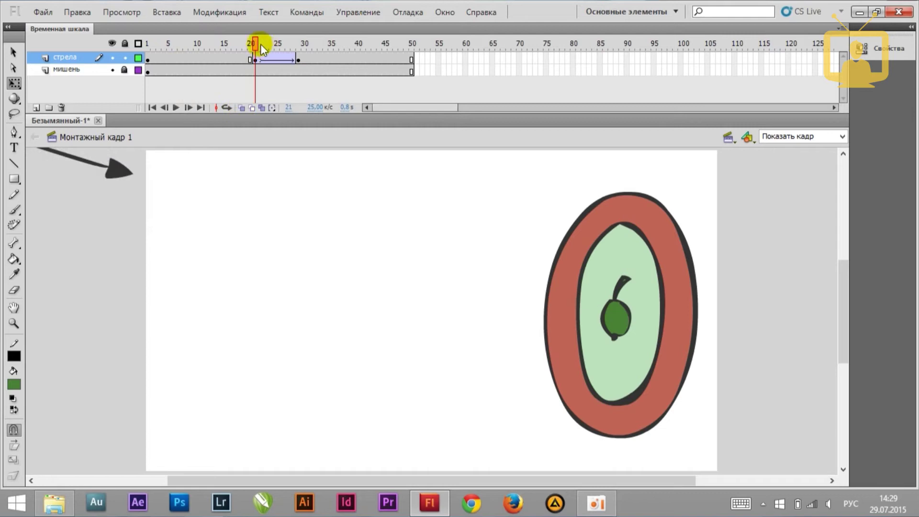
Play and scrub through the timeline to review the arrow's flight into the target.
{"action": "left_click_drag", "start_coordinate": [260, 44], "coordinate": [215, 43]}
{"action": "key", "text": "Return"}
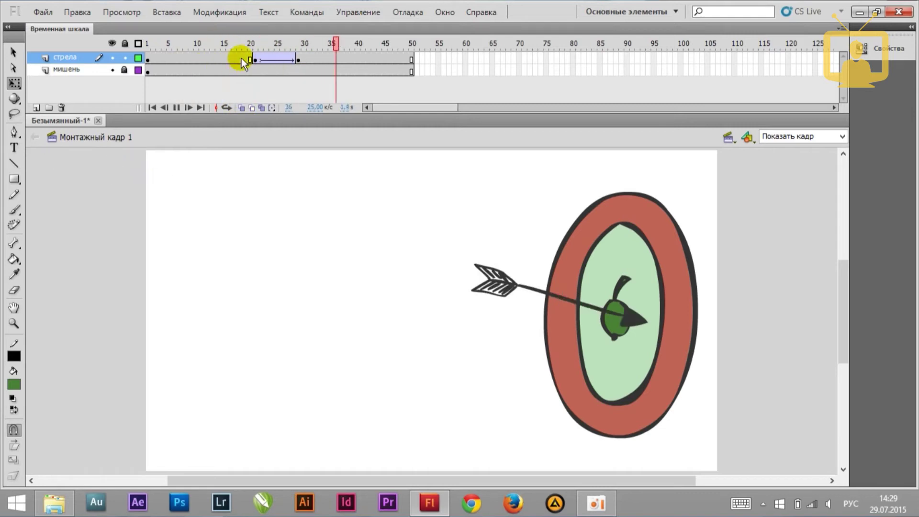
{"action": "left_click", "coordinate": [282, 44]}
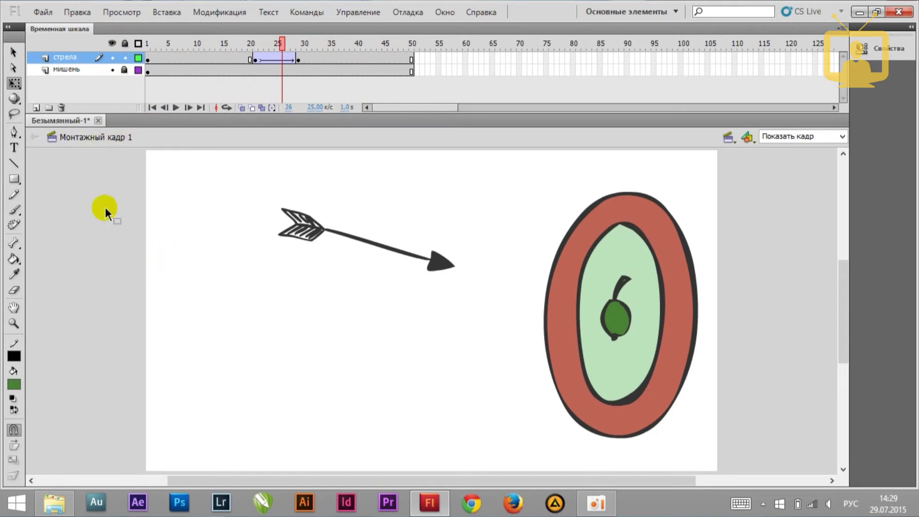
{"action": "left_click_drag", "start_coordinate": [303, 45], "coordinate": [366, 67]}
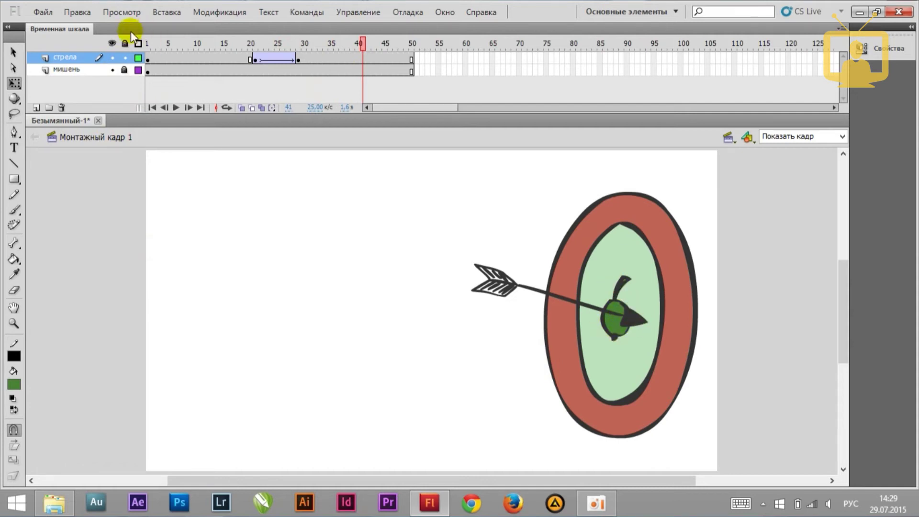
Lock the стрела layer, add a new layer above it, and turn the new layer into a mask for it.
{"action": "left_click", "coordinate": [124, 58]}
{"action": "left_click", "coordinate": [36, 107]}
{"action": "right_click", "coordinate": [64, 59]}
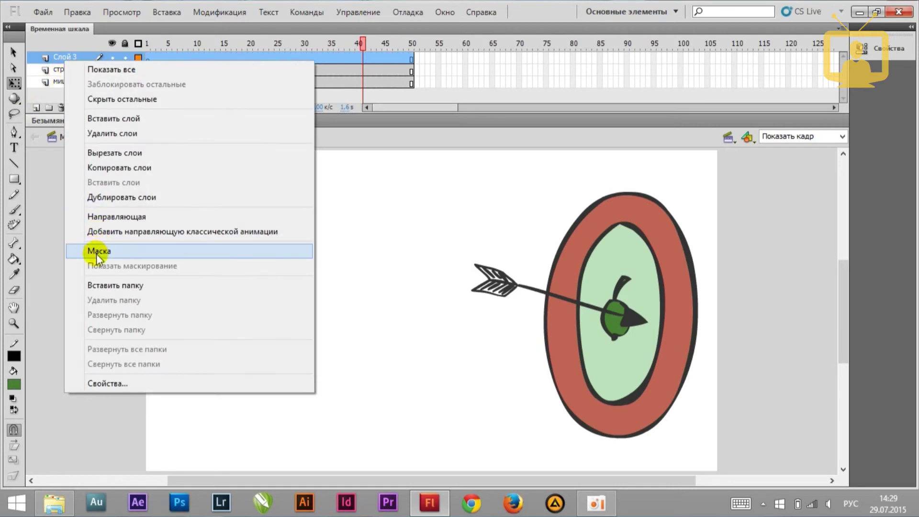
{"action": "right_click", "coordinate": [51, 58]}
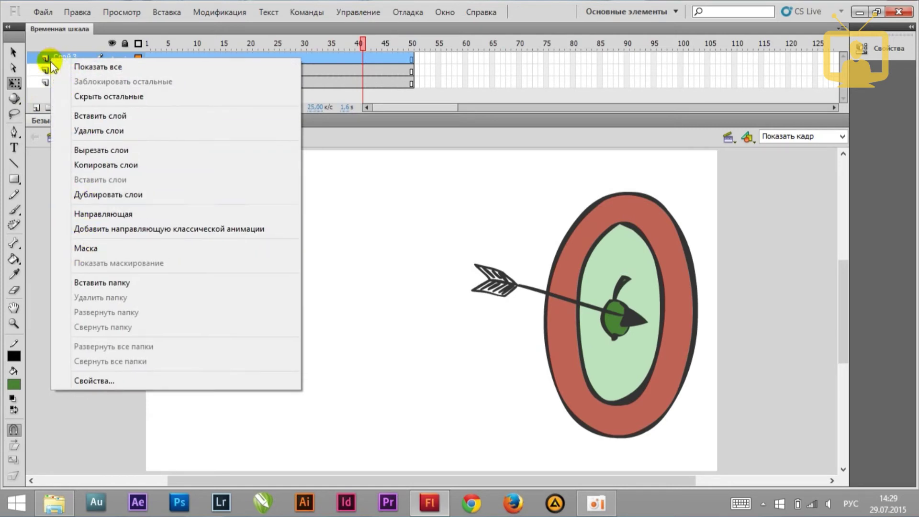
{"action": "left_click", "coordinate": [64, 249]}
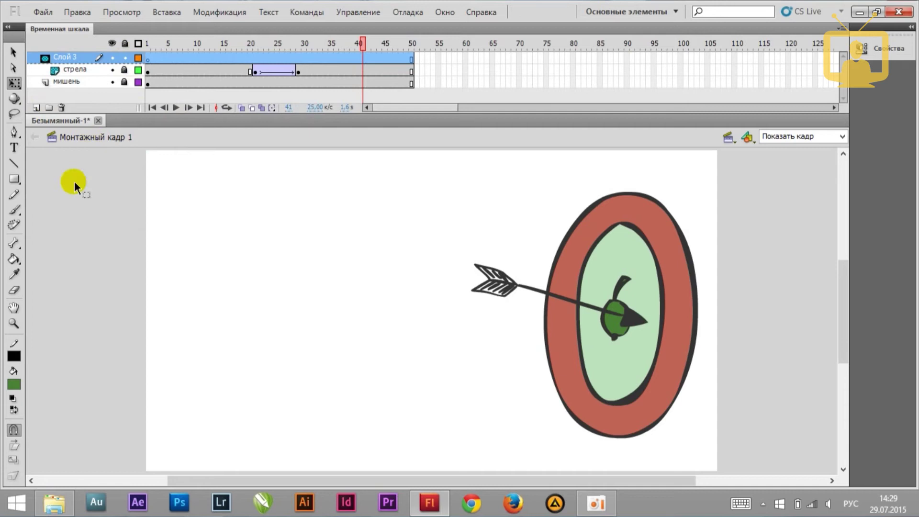
On the mask layer, paint and fill a red shape from off stage to the apple, excluding the arrow tip, and lock it to preview the masking.
{"action": "left_click", "coordinate": [14, 209]}
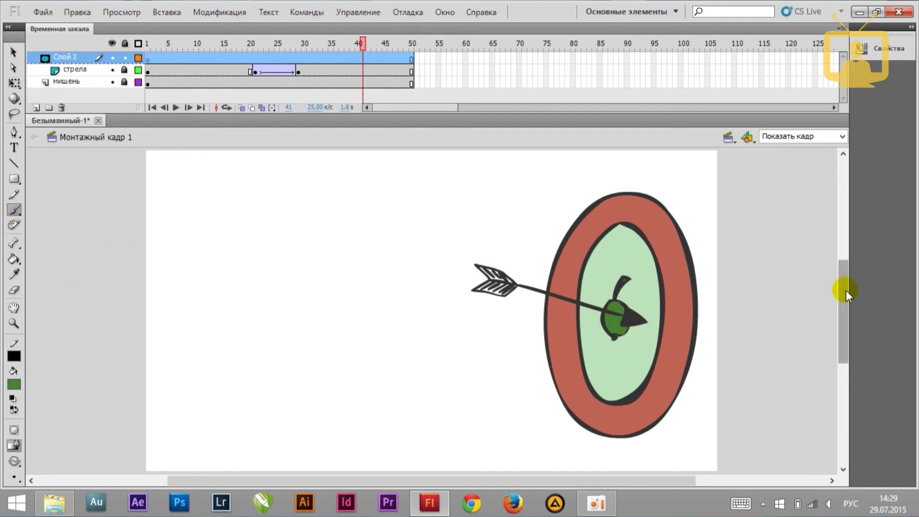
{"action": "left_click_drag", "start_coordinate": [845, 294], "coordinate": [841, 277]}
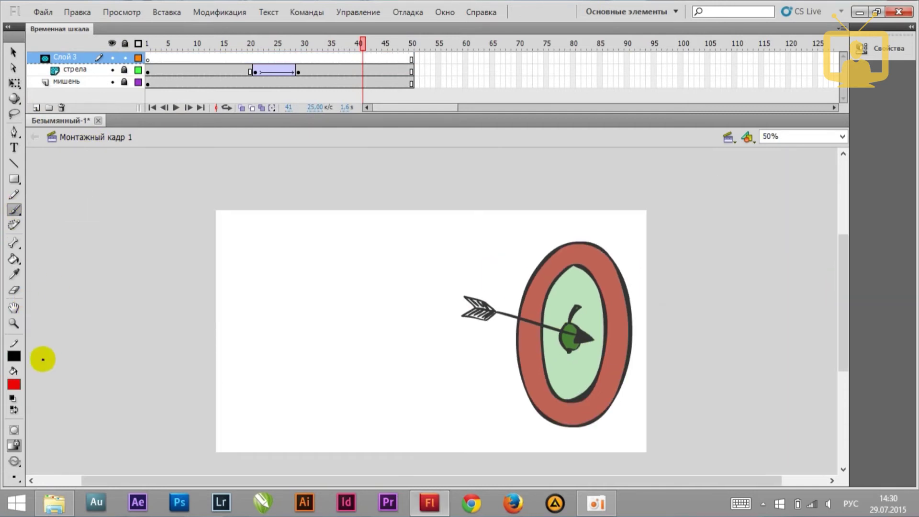
{"action": "mouse_move", "coordinate": [42, 359]}
{"action": "left_mouse_down"}
{"action": "mouse_move", "coordinate": [446, 164]}
{"action": "mouse_move", "coordinate": [562, 322]}
{"action": "mouse_move", "coordinate": [474, 367]}
{"action": "mouse_move", "coordinate": [41, 352]}
{"action": "left_mouse_up"}
{"action": "left_click", "coordinate": [14, 259]}
{"action": "left_click", "coordinate": [191, 242]}
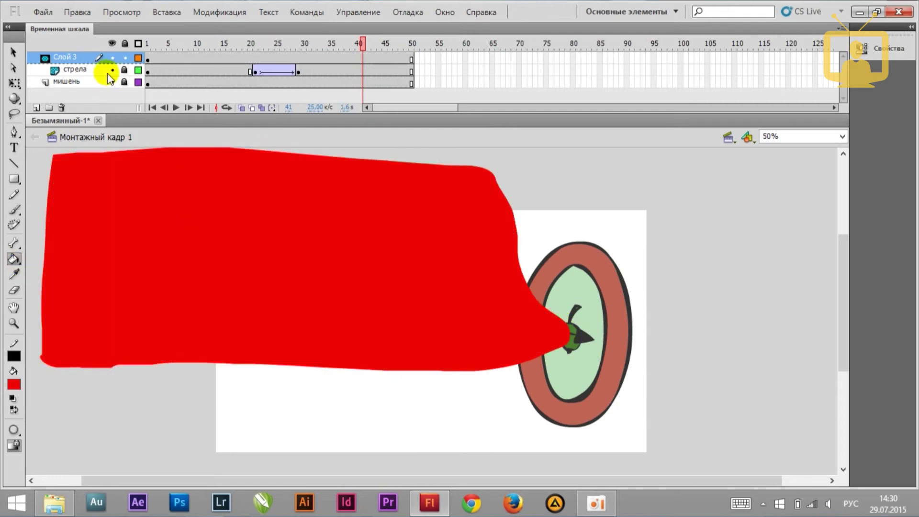
{"action": "left_click", "coordinate": [126, 58]}
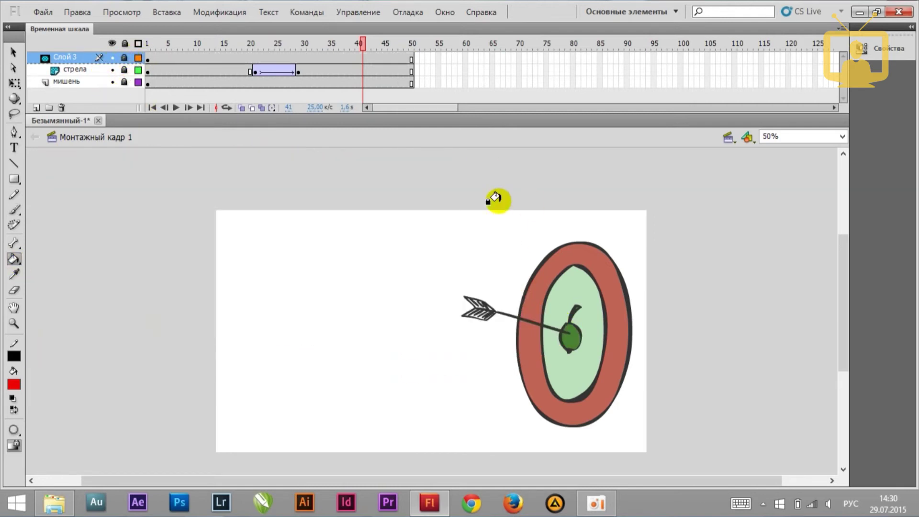
{"action": "left_click_drag", "start_coordinate": [329, 44], "coordinate": [245, 46]}
Try a classic motion tween on the first frame span of the стрела layer and remove that tween.
{"action": "left_click", "coordinate": [254, 71]}
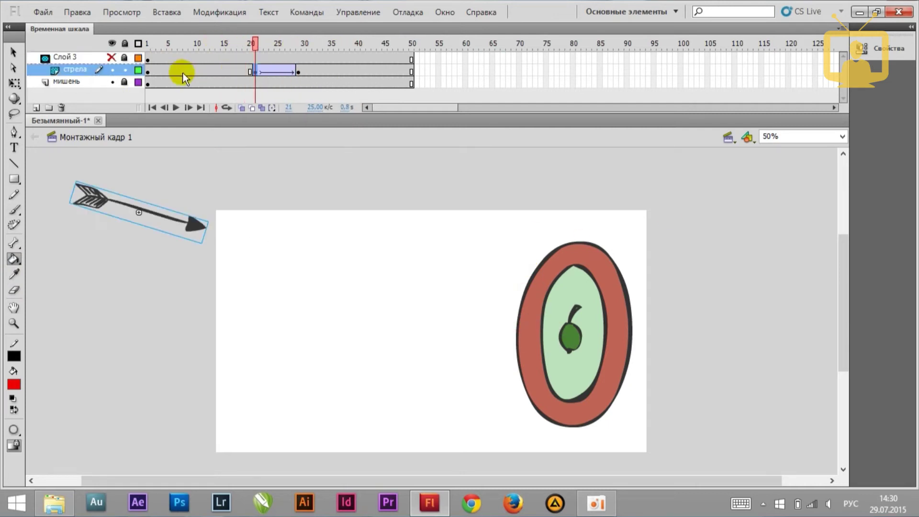
{"action": "right_click", "coordinate": [147, 72]}
{"action": "left_click", "coordinate": [178, 275]}
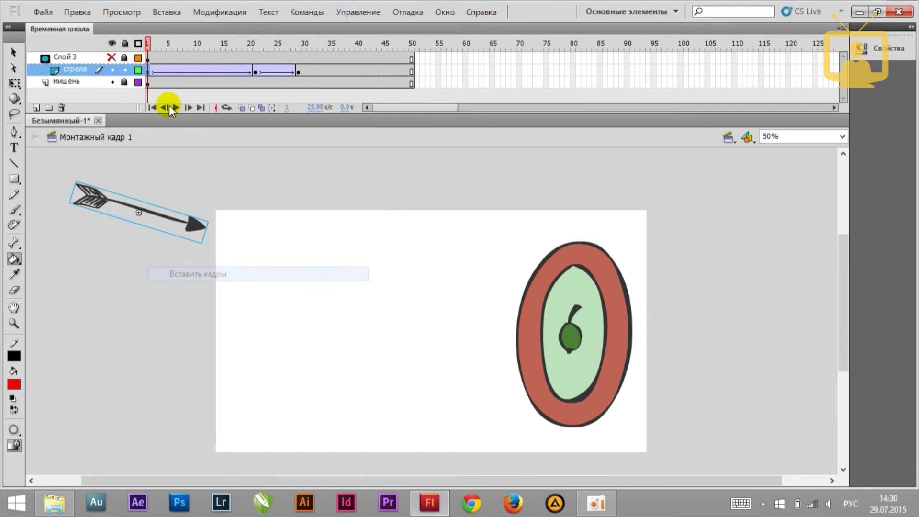
{"action": "right_click", "coordinate": [150, 73]}
{"action": "left_click", "coordinate": [165, 78]}
Lock the стрела layer, show the mask layer, and scrub through the masked flight with the whole frame in view.
{"action": "left_click", "coordinate": [124, 69]}
{"action": "left_click", "coordinate": [113, 57]}
{"action": "left_click", "coordinate": [841, 136]}
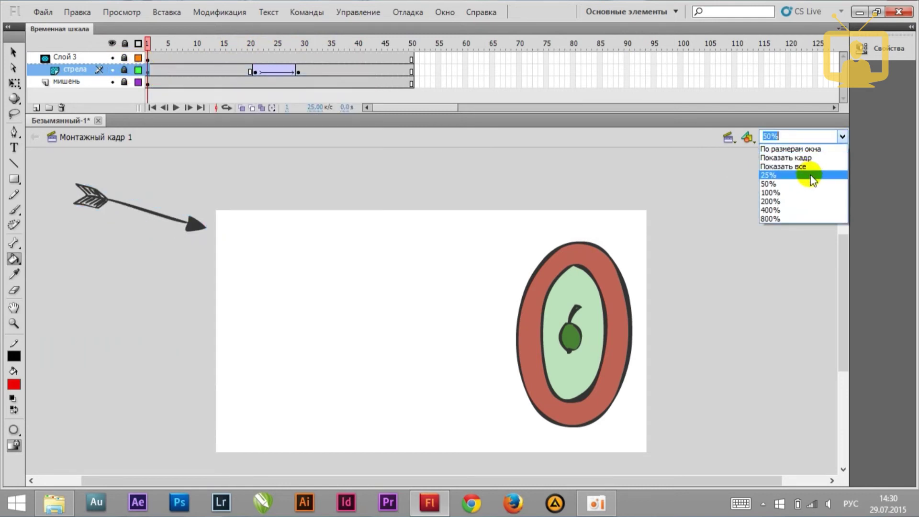
{"action": "left_click", "coordinate": [803, 154]}
{"action": "left_click_drag", "start_coordinate": [224, 48], "coordinate": [297, 48]}
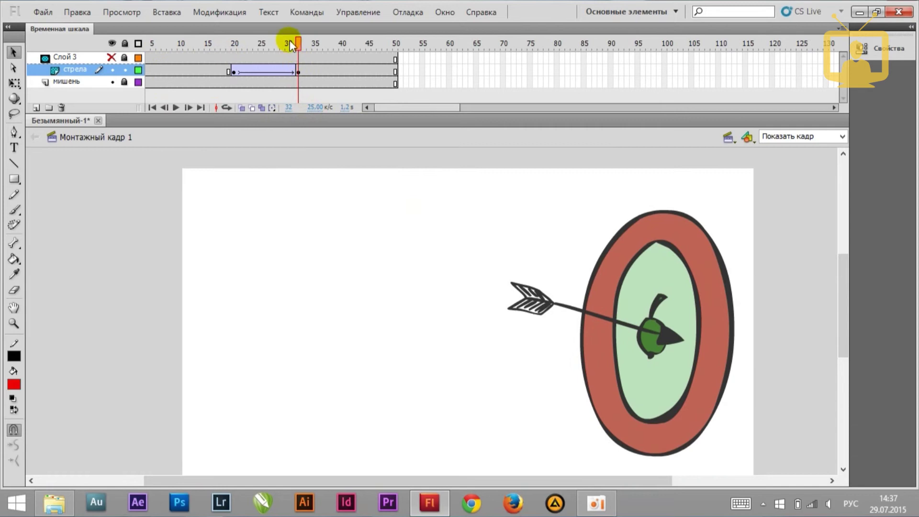
Adjust the timing of the стрела layer's tween by moving its start keyframe to frame 21 and its end keyframe to frame 31.
{"action": "left_click_drag", "start_coordinate": [290, 44], "coordinate": [245, 42]}
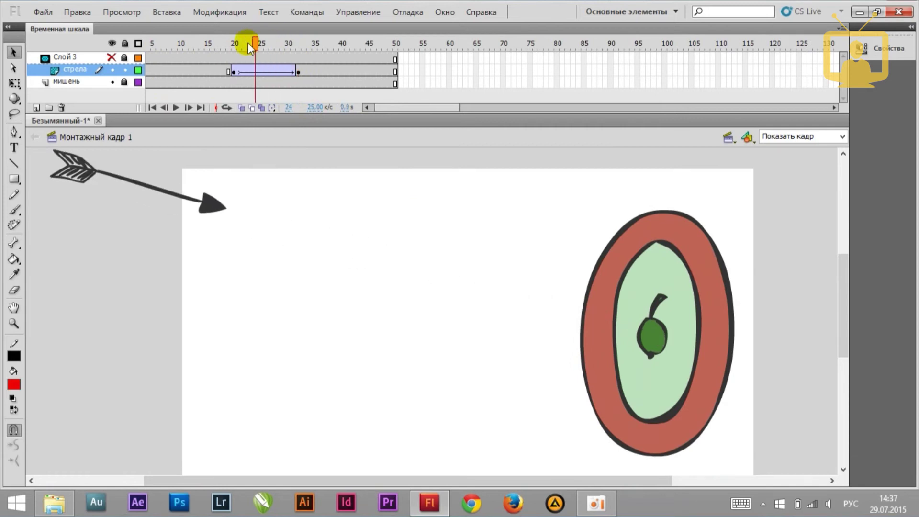
{"action": "left_click", "coordinate": [297, 73]}
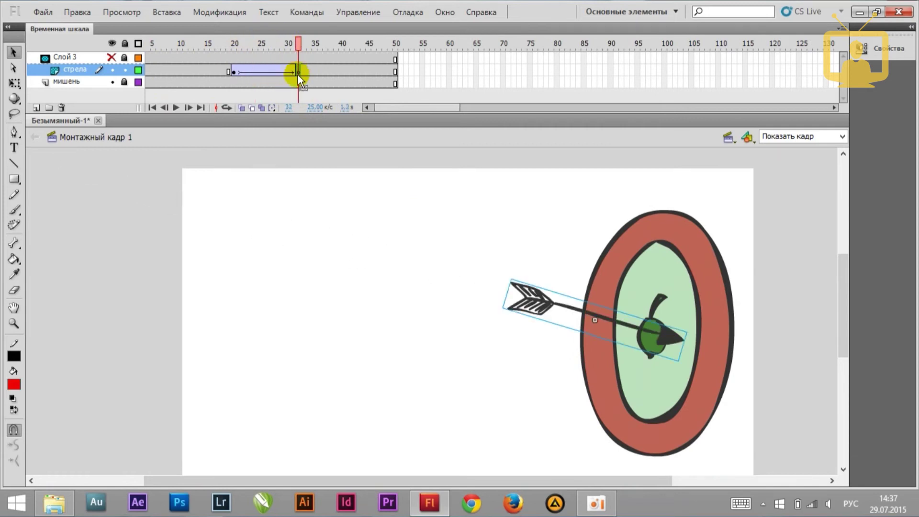
{"action": "left_click", "coordinate": [231, 72]}
{"action": "left_click", "coordinate": [240, 72]}
{"action": "left_click", "coordinate": [235, 72]}
{"action": "left_click", "coordinate": [239, 72]}
{"action": "mouse_move", "coordinate": [239, 72]}
{"action": "left_mouse_down"}
{"action": "mouse_move", "coordinate": [276, 68]}
{"action": "mouse_move", "coordinate": [269, 54]}
{"action": "mouse_move", "coordinate": [236, 69]}
{"action": "mouse_move", "coordinate": [258, 73]}
{"action": "left_mouse_up"}
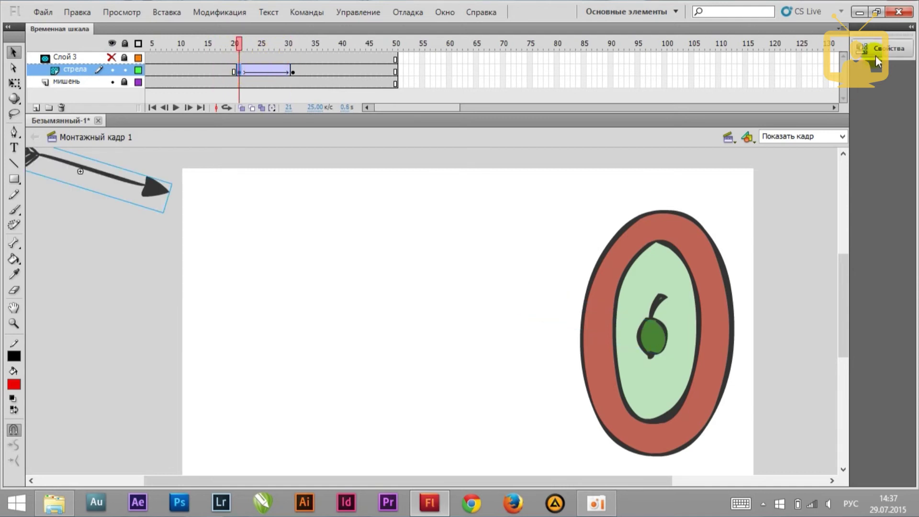
Play the timeline to review the arrow's flight timing.
{"action": "left_click", "coordinate": [864, 48]}
{"action": "left_click", "coordinate": [244, 39]}
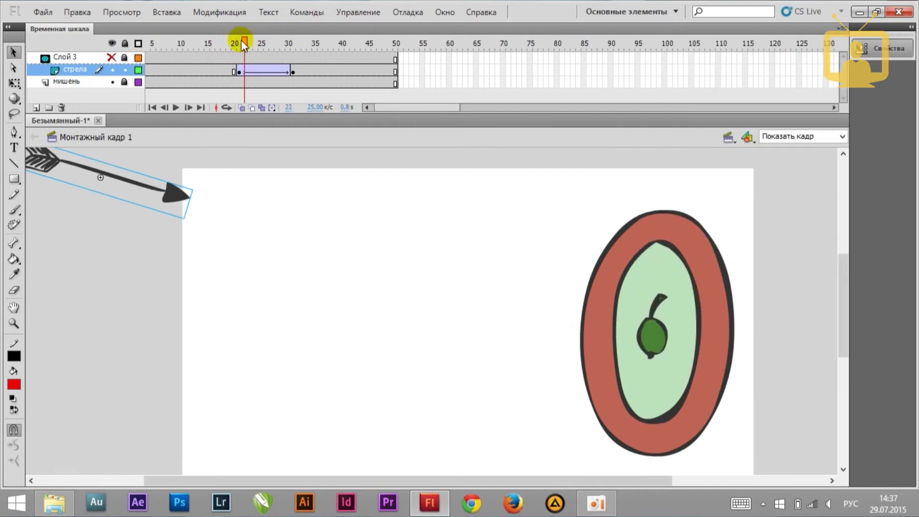
{"action": "key", "text": "Return"}
{"action": "left_click", "coordinate": [256, 41]}
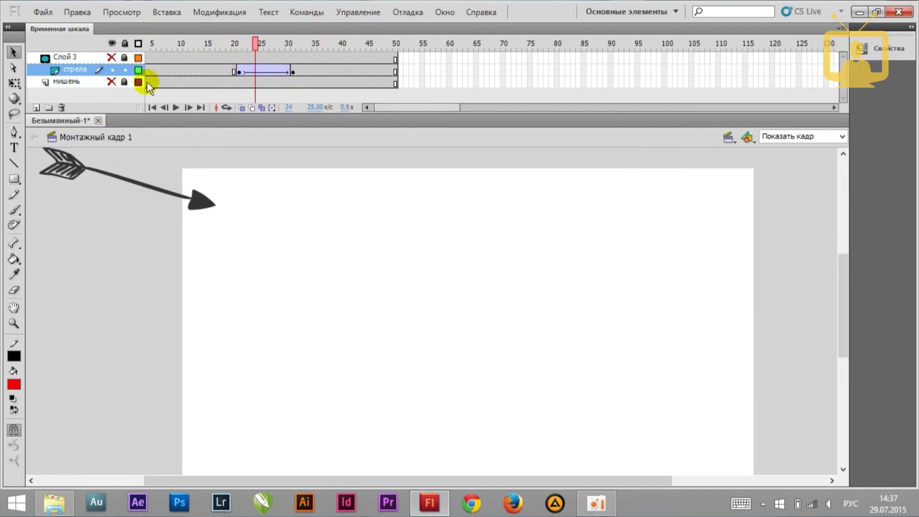
Delete the mask layer and the мишень layer, keeping only the стрела layer.
{"action": "left_click", "coordinate": [65, 57]}
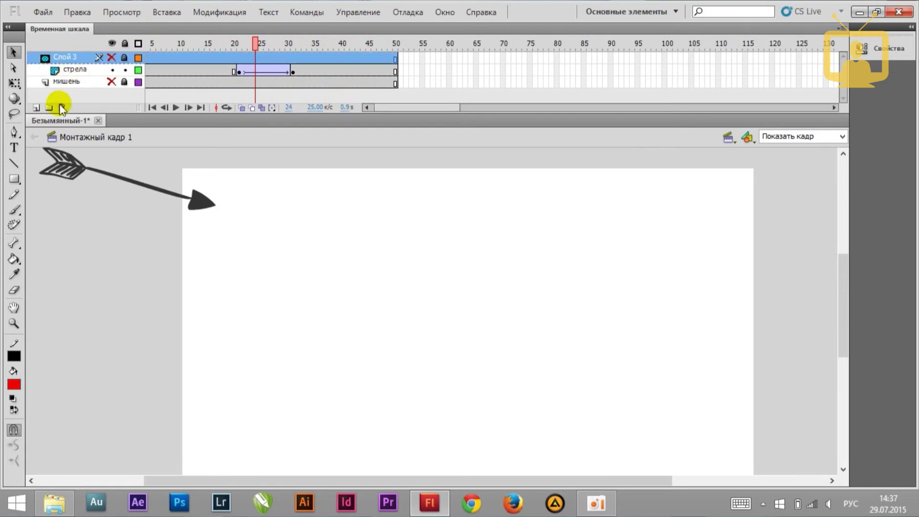
{"action": "left_click", "coordinate": [61, 107]}
{"action": "left_click", "coordinate": [68, 70]}
{"action": "left_click", "coordinate": [61, 106]}
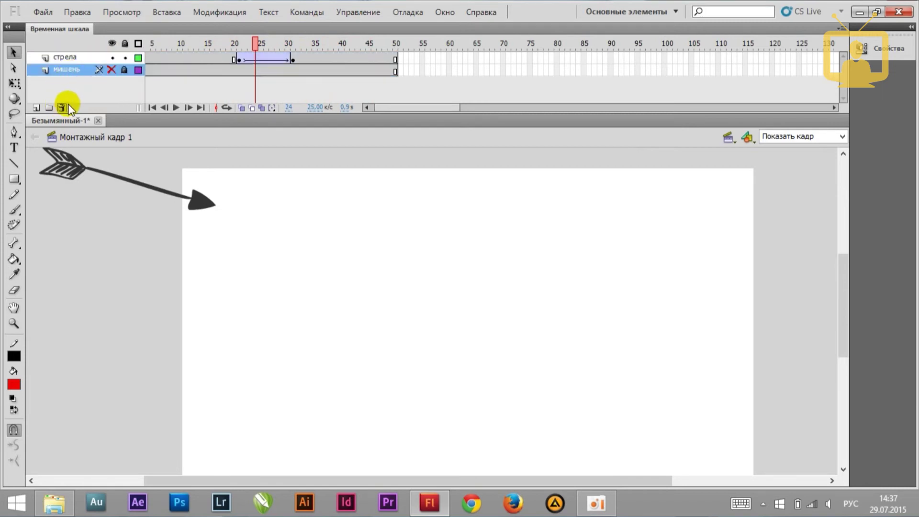
In the tween's start keyframe, move the arrow down beside the stage's middle and rotate it to point horizontally.
{"action": "left_click", "coordinate": [238, 58]}
{"action": "left_click_drag", "start_coordinate": [161, 191], "coordinate": [160, 317]}
{"action": "key", "text": "q"}
Scrub and play the timeline to review the arrow's horizontal flight across the stage.
{"action": "left_click_drag", "start_coordinate": [309, 48], "coordinate": [188, 47]}
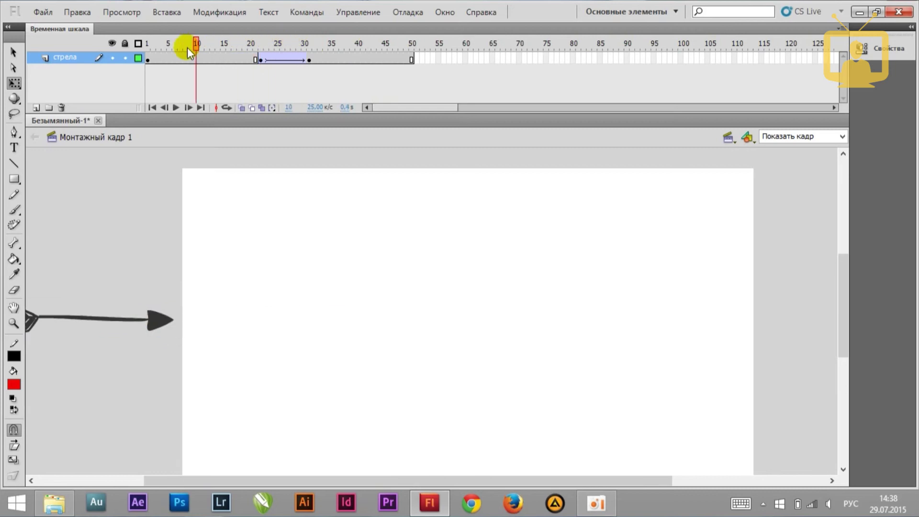
{"action": "key", "text": "Return"}
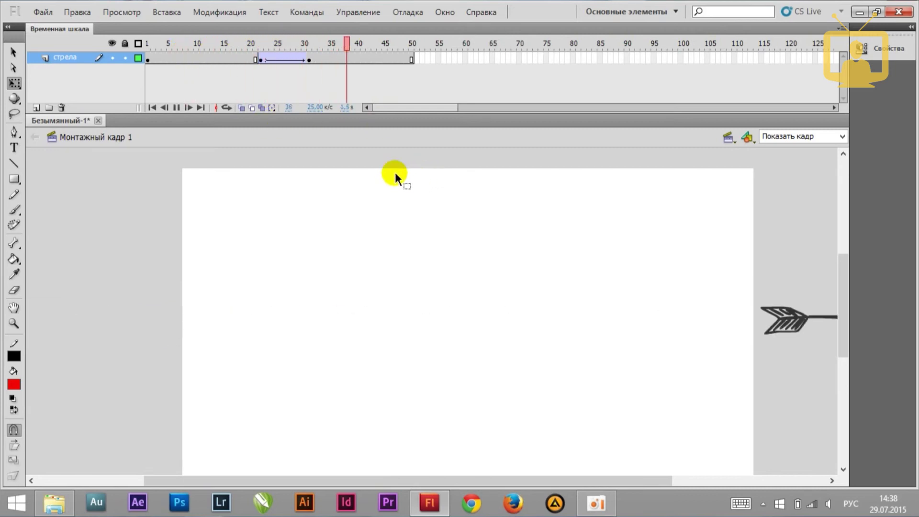
{"action": "left_click_drag", "start_coordinate": [182, 44], "coordinate": [174, 44]}
{"action": "key", "text": "Return"}
{"action": "left_click", "coordinate": [191, 45]}
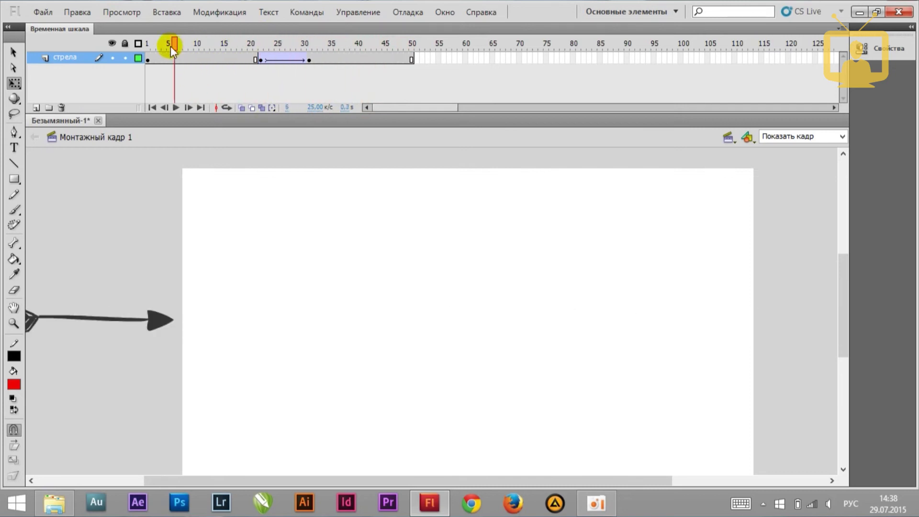
Lengthen the arrow's tween by moving its start keyframe to frame 20 and its end keyframe to frame 33.
{"action": "left_click_drag", "start_coordinate": [309, 58], "coordinate": [317, 58]}
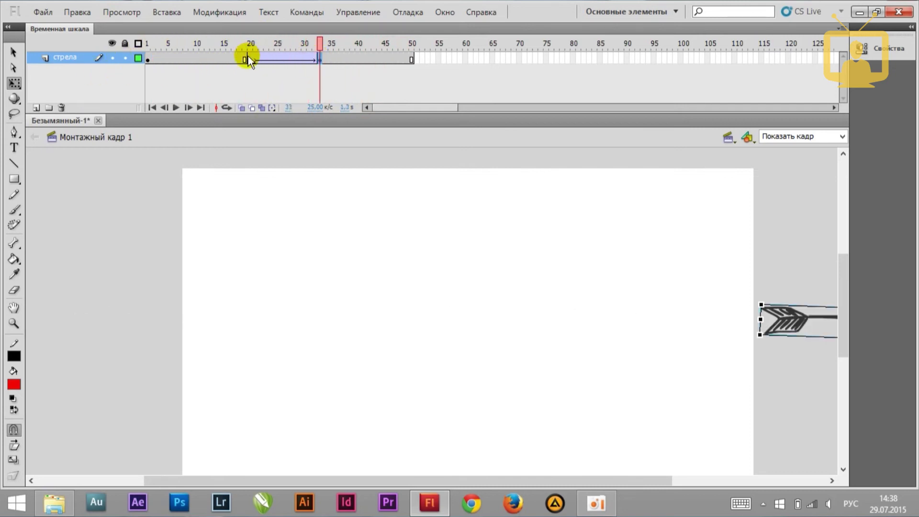
{"action": "left_click", "coordinate": [248, 58]}
{"action": "left_click", "coordinate": [251, 72]}
{"action": "left_click", "coordinate": [250, 59]}
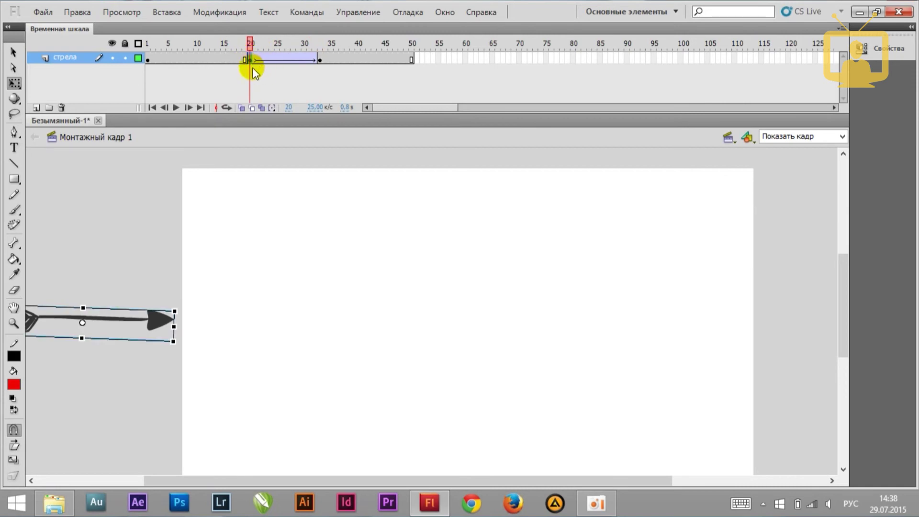
Insert a middle keyframe in the arrow's tween and add one frame, placing the keyframes at frames 20, 27 and 34.
{"action": "left_click_drag", "start_coordinate": [255, 58], "coordinate": [299, 60]}
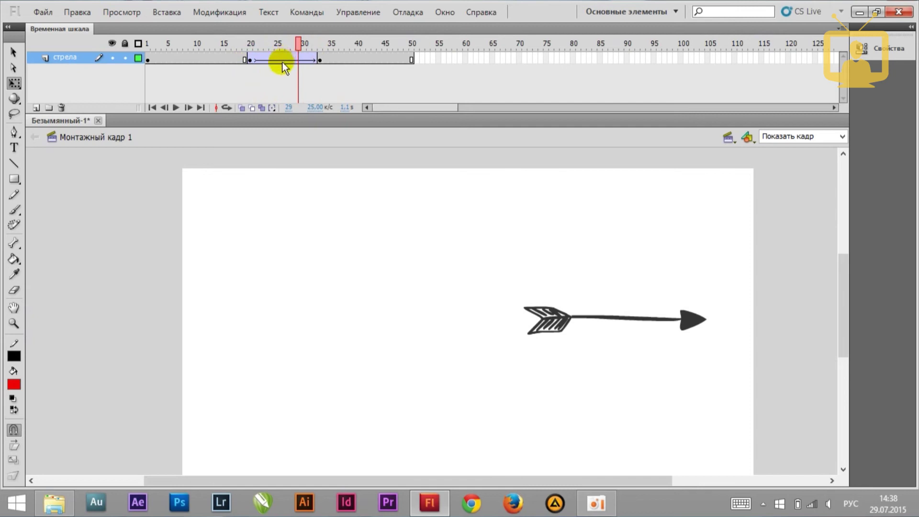
{"action": "key", "text": "F6"}
{"action": "key", "text": "F5"}
Set the easing of the tween starting at frame 20 to -100.
{"action": "left_click", "coordinate": [250, 58]}
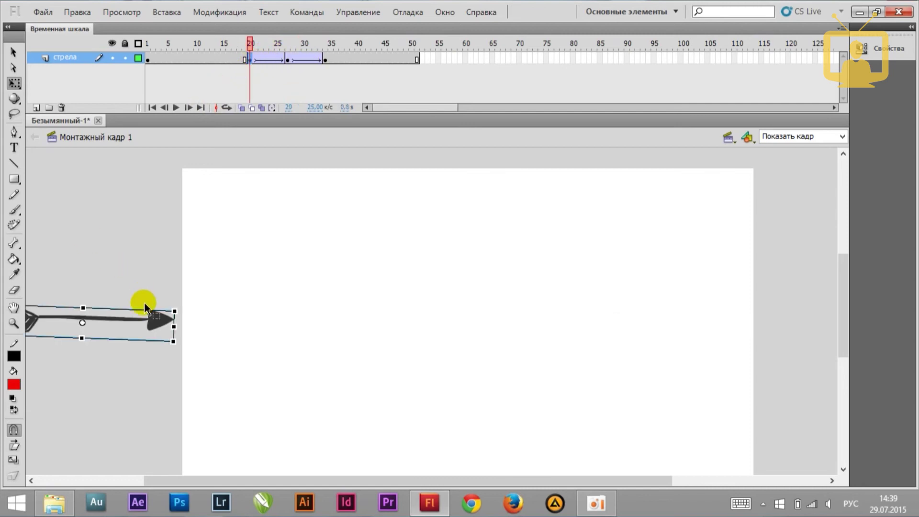
{"action": "left_click", "coordinate": [882, 48]}
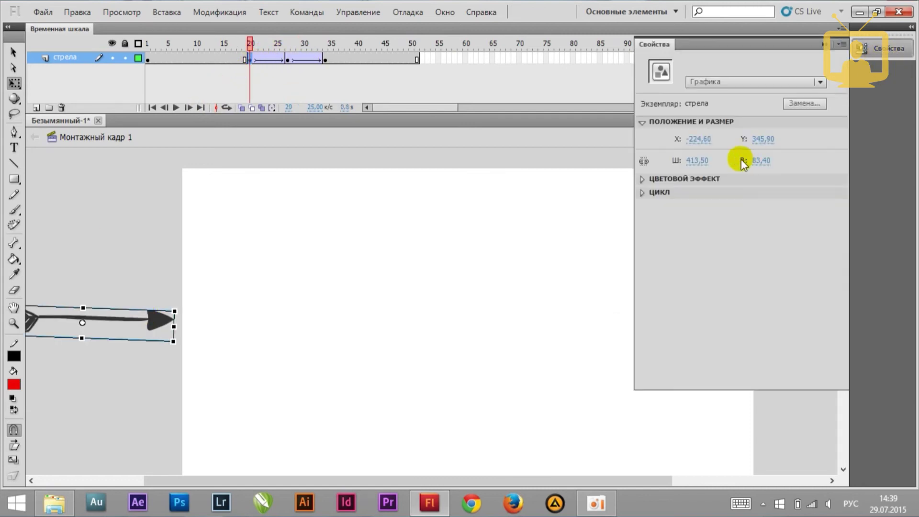
{"action": "left_click", "coordinate": [248, 59]}
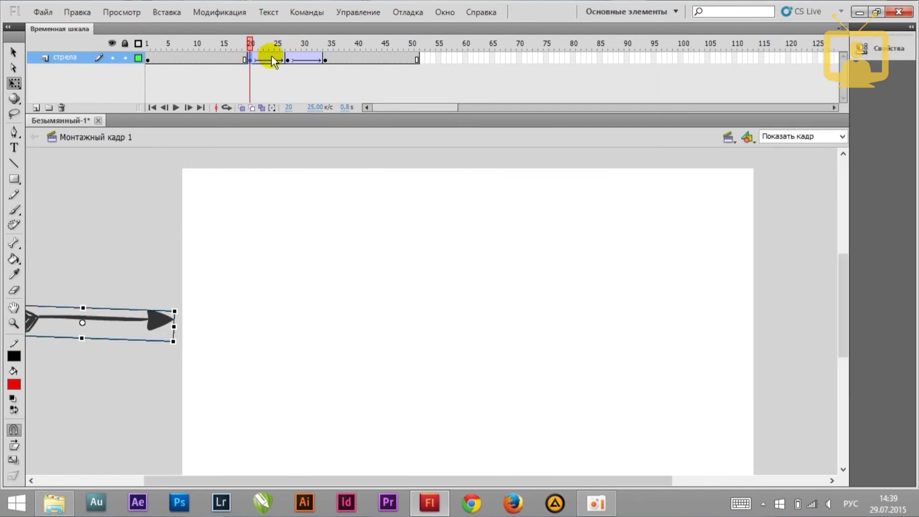
{"action": "left_click", "coordinate": [862, 65]}
{"action": "left_click", "coordinate": [299, 77]}
{"action": "left_click", "coordinate": [249, 60]}
{"action": "left_click", "coordinate": [868, 56]}
{"action": "left_click", "coordinate": [693, 169]}
{"action": "type", "text": "-100"}
{"action": "key", "text": "Return"}
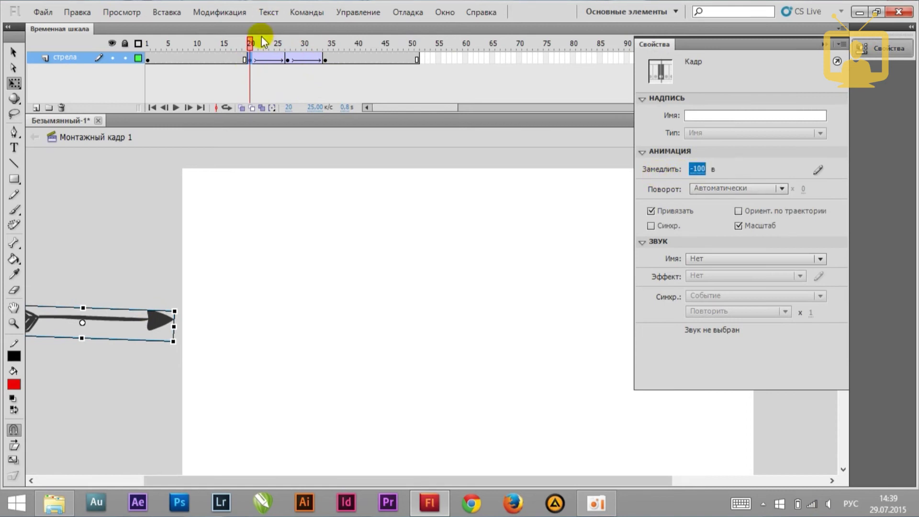
Set the easing of the tween starting at frame 27 to 100 and play the animation.
{"action": "left_click", "coordinate": [288, 59]}
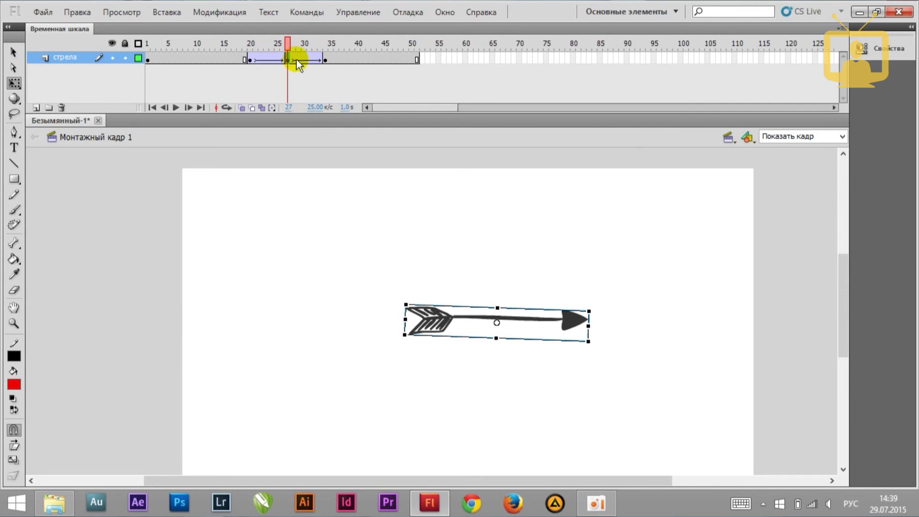
{"action": "left_click", "coordinate": [883, 50]}
{"action": "left_click", "coordinate": [691, 169]}
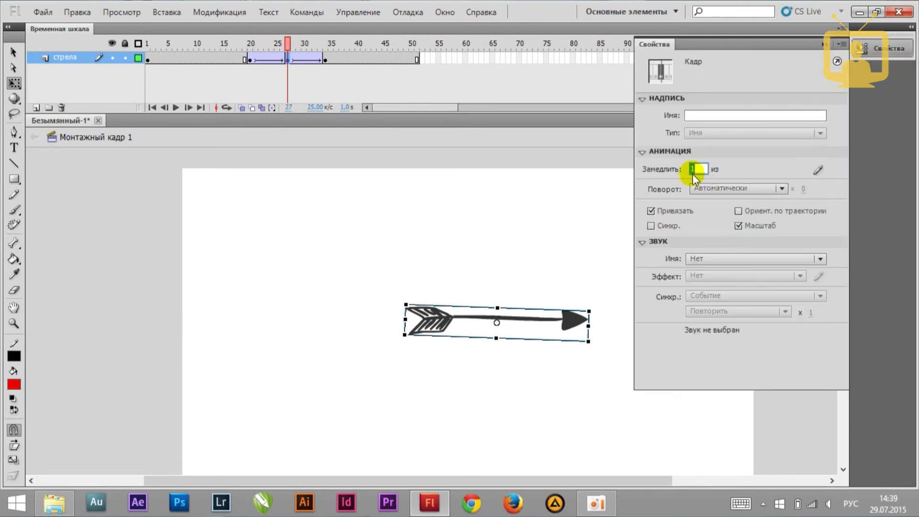
{"action": "type", "text": "100"}
{"action": "left_click", "coordinate": [226, 61]}
{"action": "key", "text": "Return"}
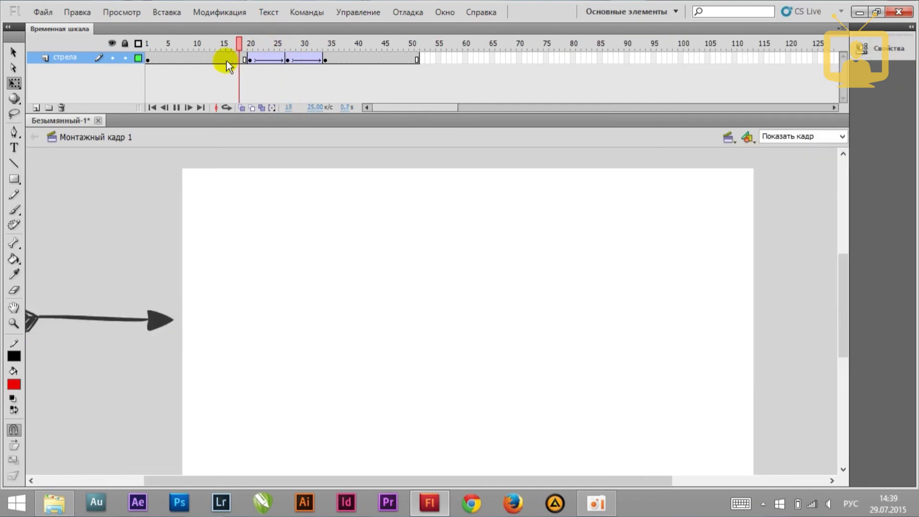
Examine the arrow's spacing with onion skinning across frames 20 to 34, and turn onion skinning off.
{"action": "left_click", "coordinate": [250, 41]}
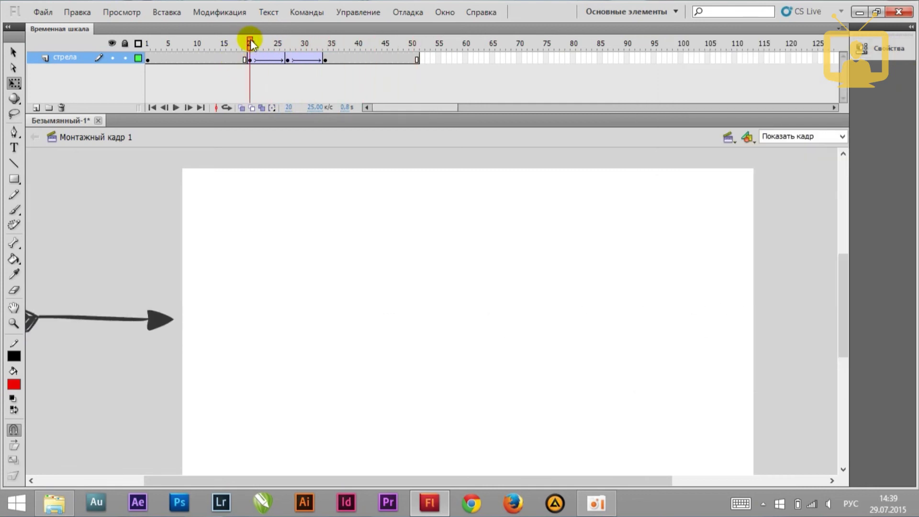
{"action": "left_click", "coordinate": [242, 110]}
{"action": "left_click_drag", "start_coordinate": [293, 46], "coordinate": [327, 43]}
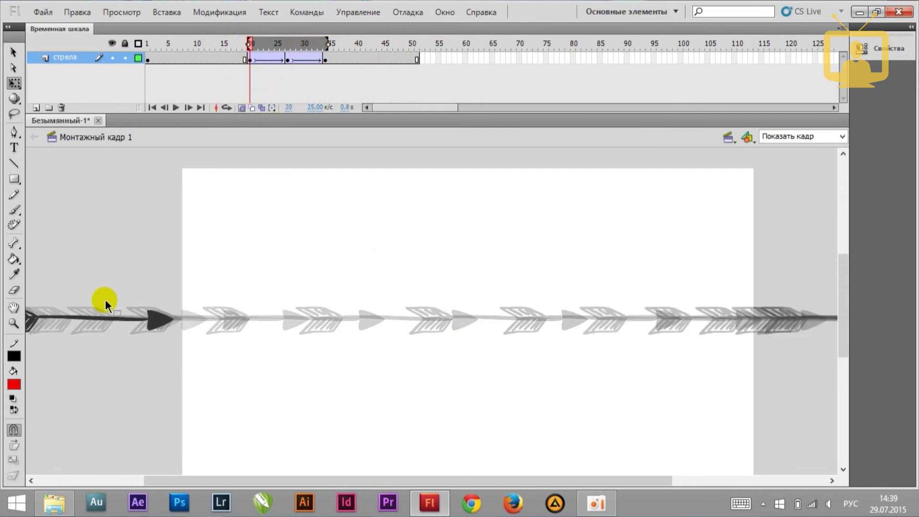
{"action": "left_click_drag", "start_coordinate": [359, 481], "coordinate": [354, 476]}
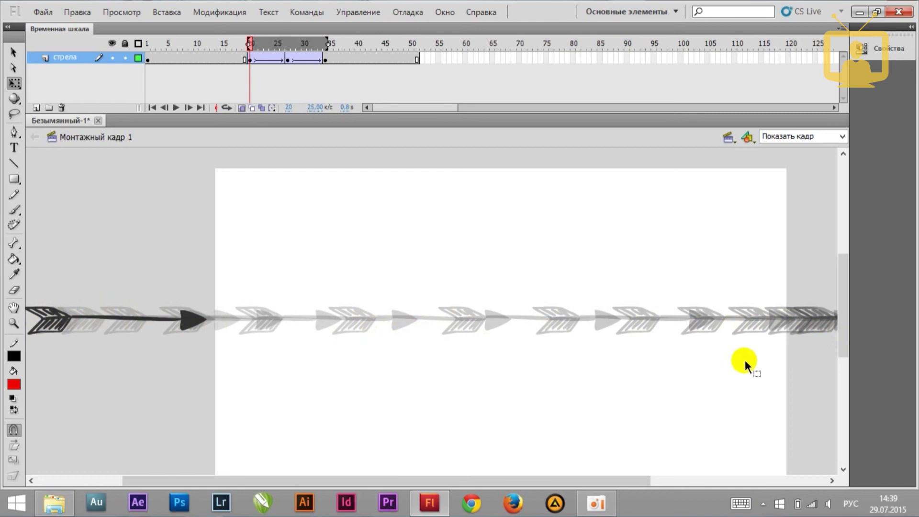
{"action": "left_click", "coordinate": [227, 108]}
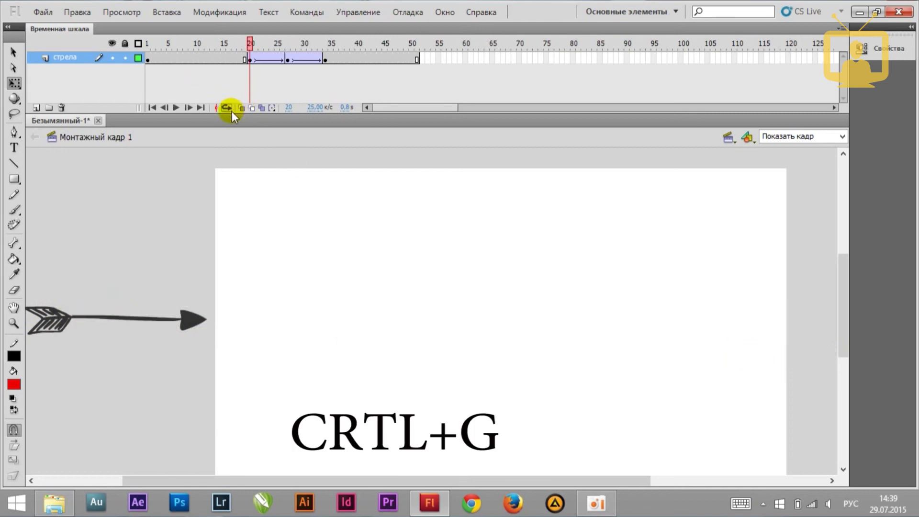
Test the movie to preview the eased arrow flight, and close the preview.
{"action": "key", "text": "ctrl+Return"}
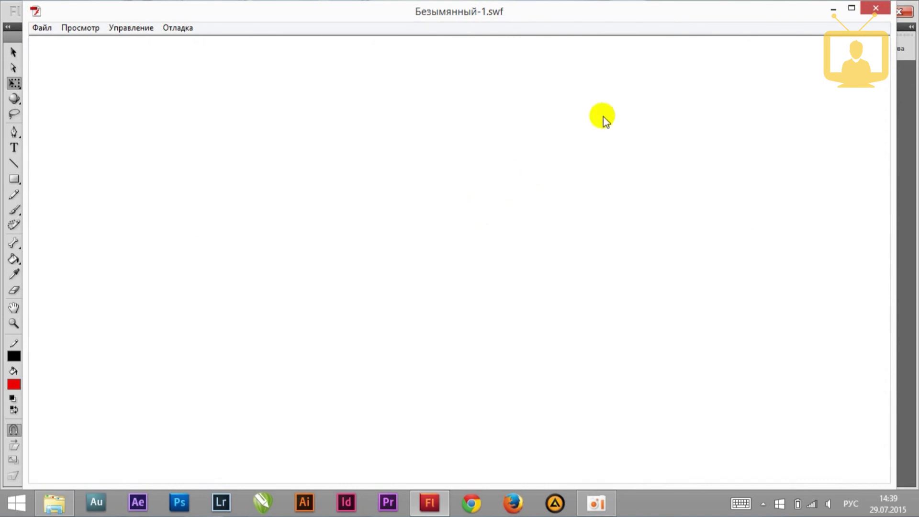
{"action": "left_click", "coordinate": [876, 8]}
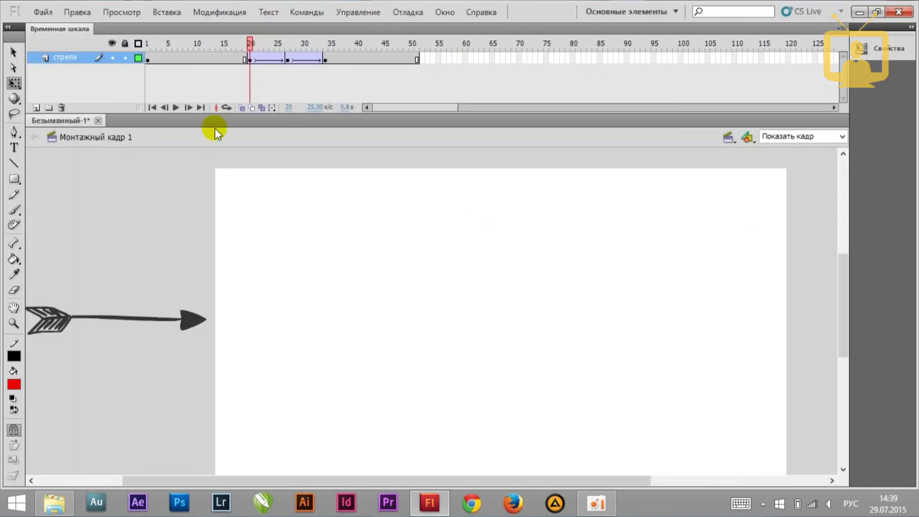
Change the easing of the tween starting at frame 20 to a positive ease-out value and open it for editing.
{"action": "left_click", "coordinate": [249, 60]}
{"action": "left_click", "coordinate": [250, 60]}
{"action": "left_click", "coordinate": [883, 48]}
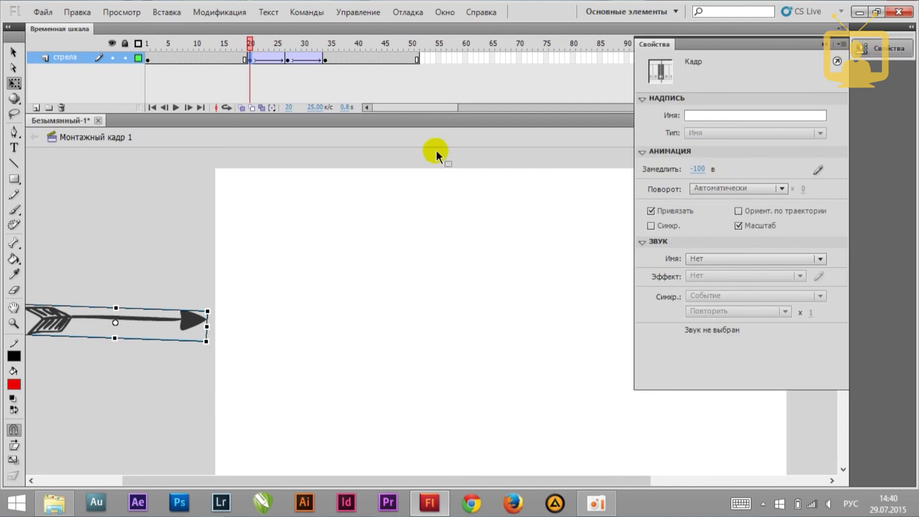
{"action": "left_click", "coordinate": [250, 59]}
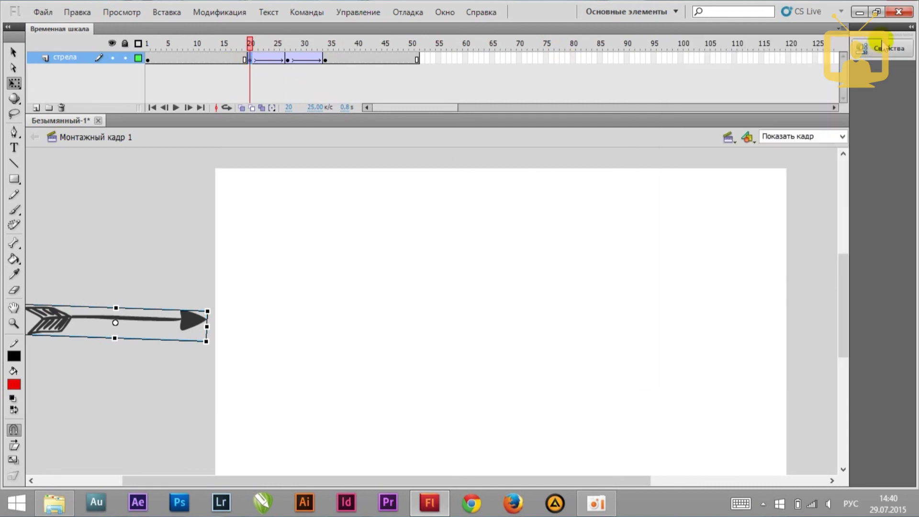
{"action": "left_click", "coordinate": [879, 50]}
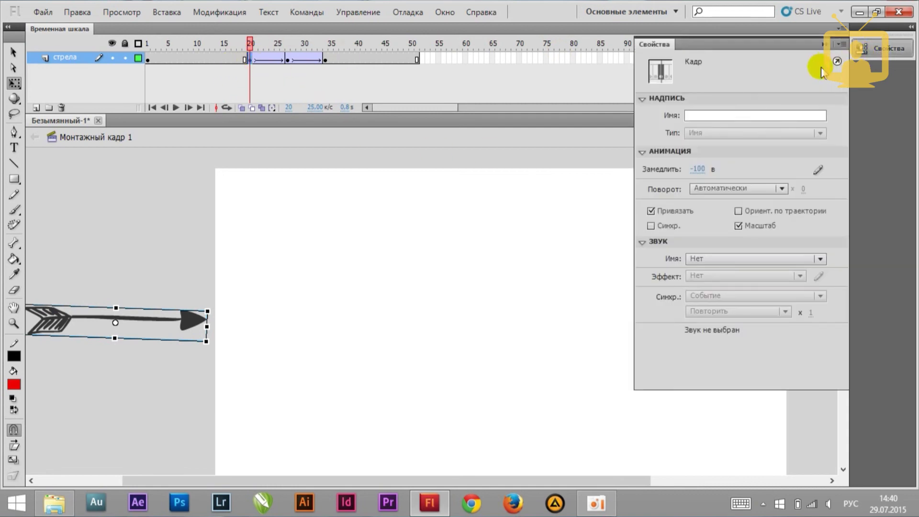
{"action": "left_click", "coordinate": [700, 171]}
{"action": "type", "text": "8"}
{"action": "left_click_drag", "start_coordinate": [727, 174], "coordinate": [693, 170]}
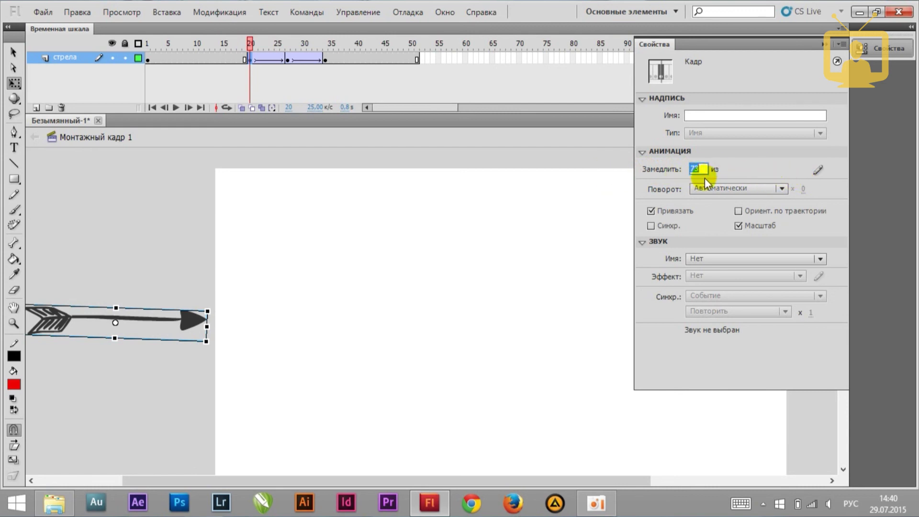